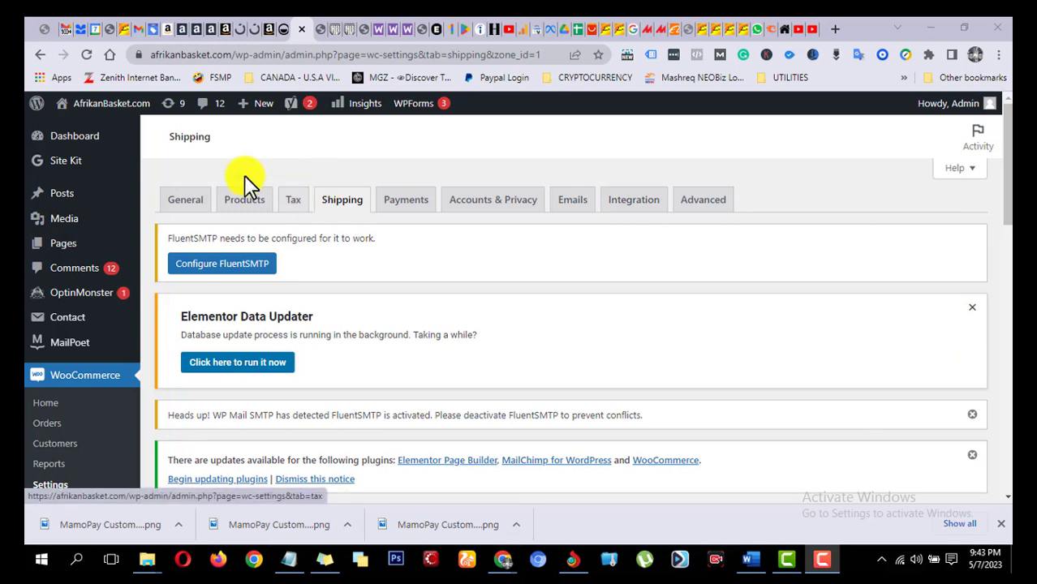
Step: Examine the UAE shipping zone's settings down to its list of shipping methods
mouse_move(116, 112)
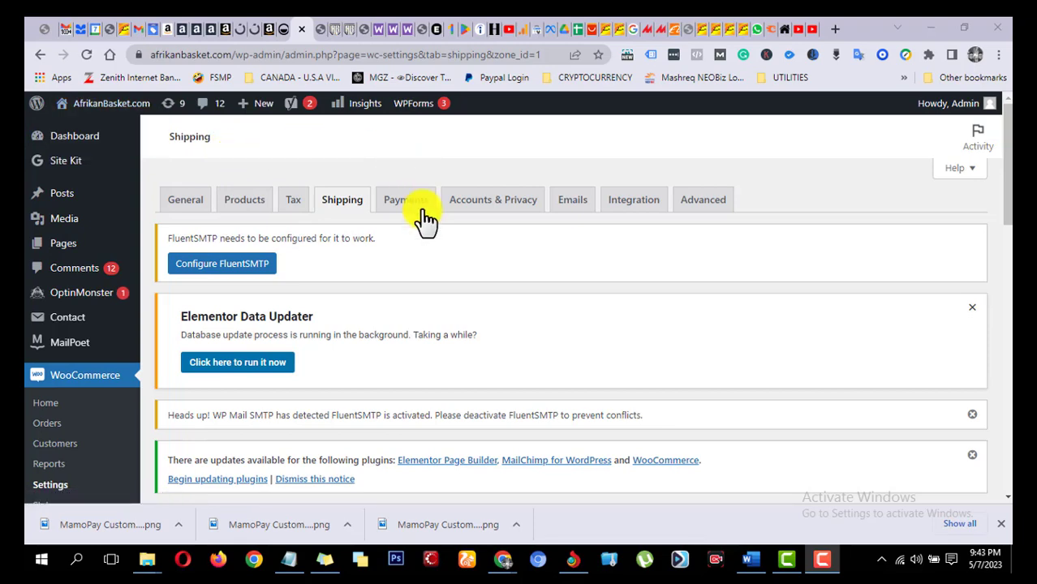
scroll(475, 243, "down", 1)
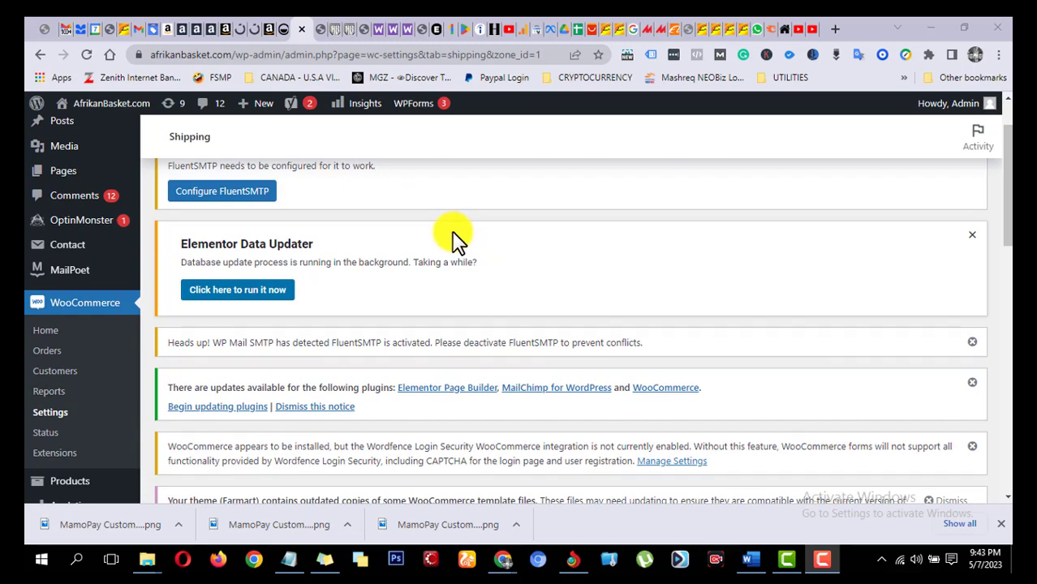
scroll(450, 244, "down", 1)
scroll(450, 244, "down", 1)
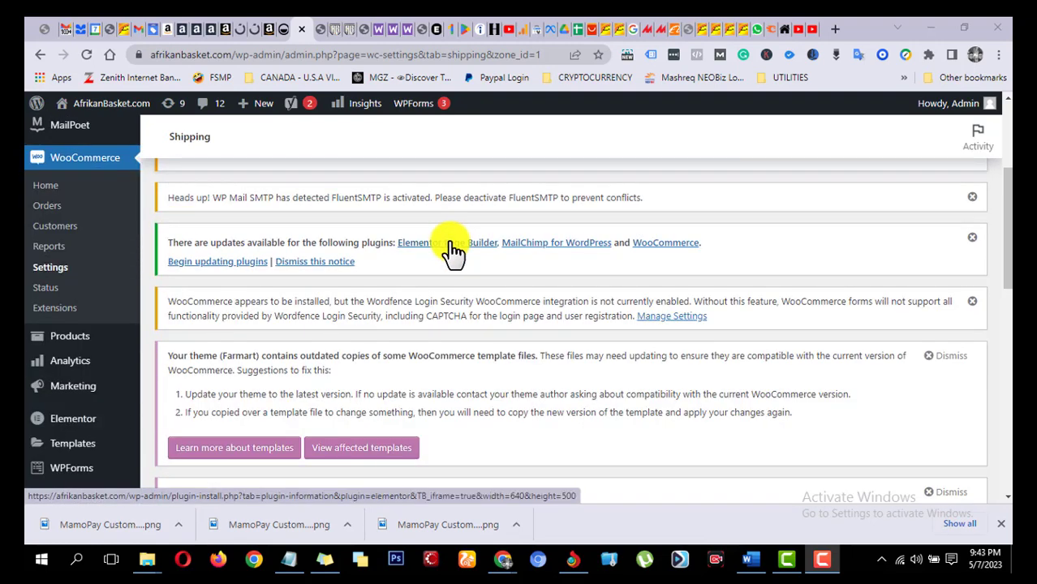
scroll(452, 252, "down", 2)
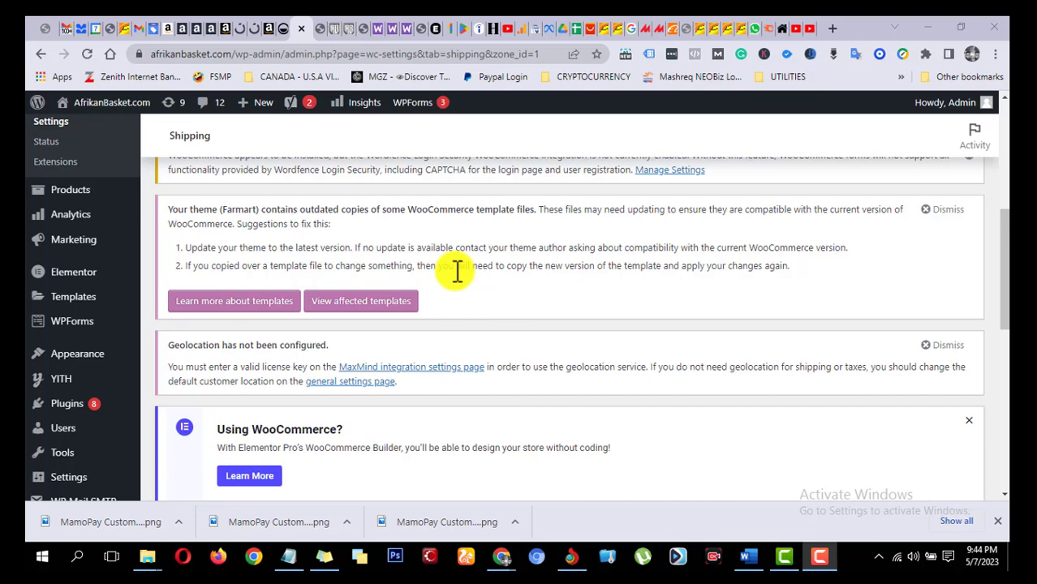
scroll(461, 268, "down", 2)
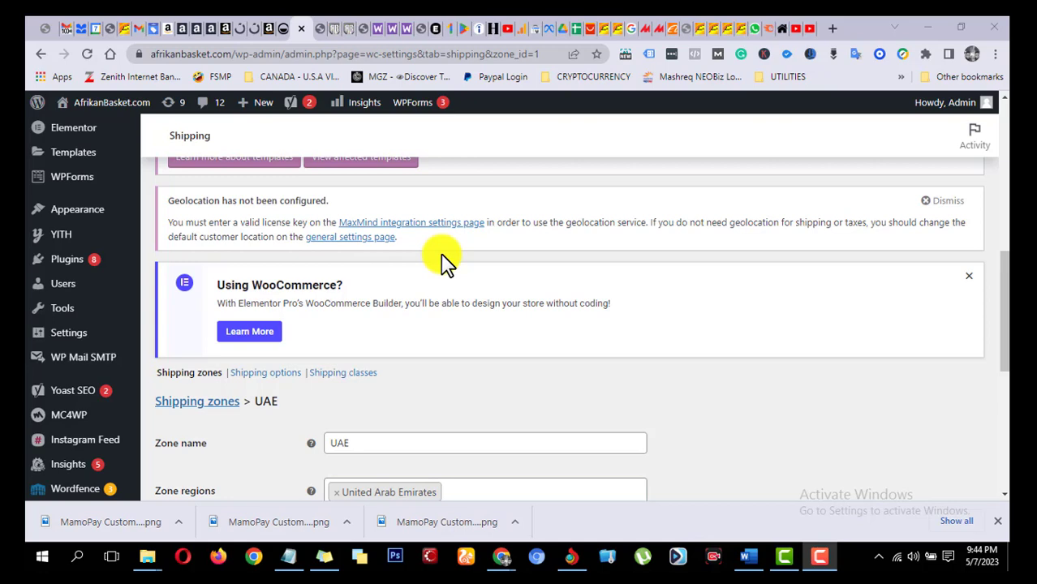
scroll(444, 260, "down", 5)
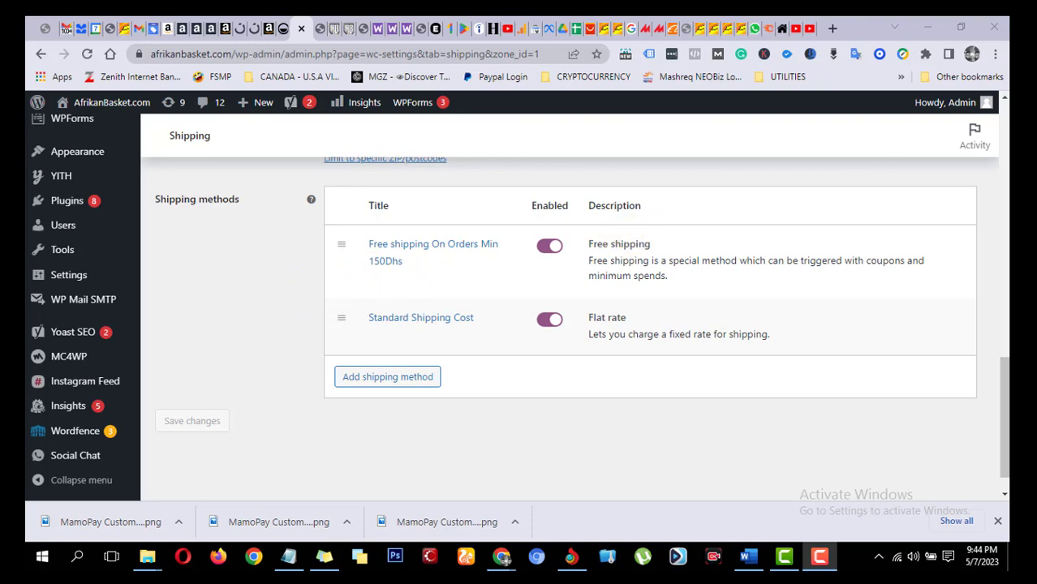
Step: Switch to the store's cart page and examine the listed products, prices and quantities
left_click(355, 28)
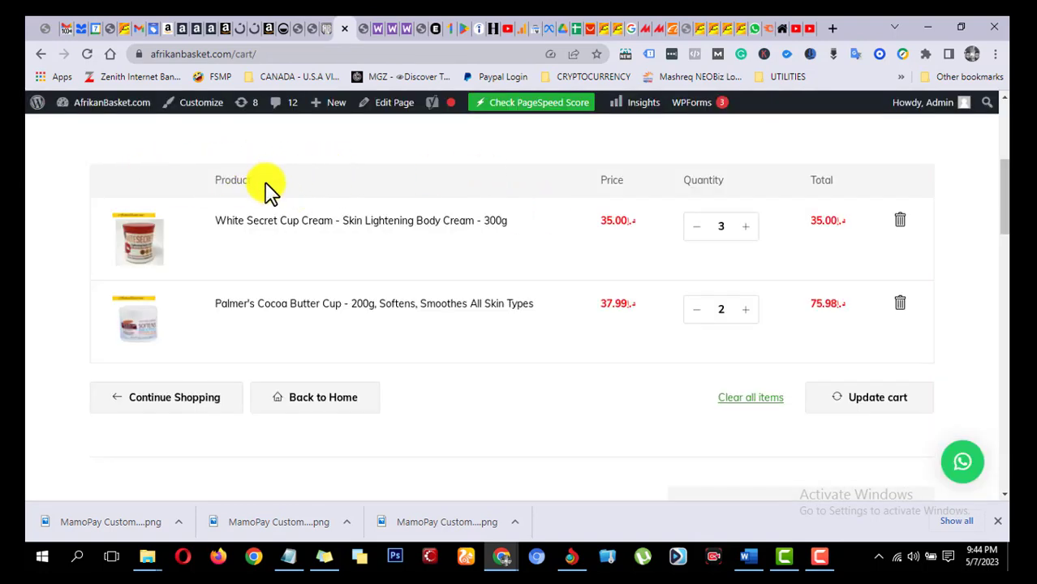
scroll(280, 185, "up", 4)
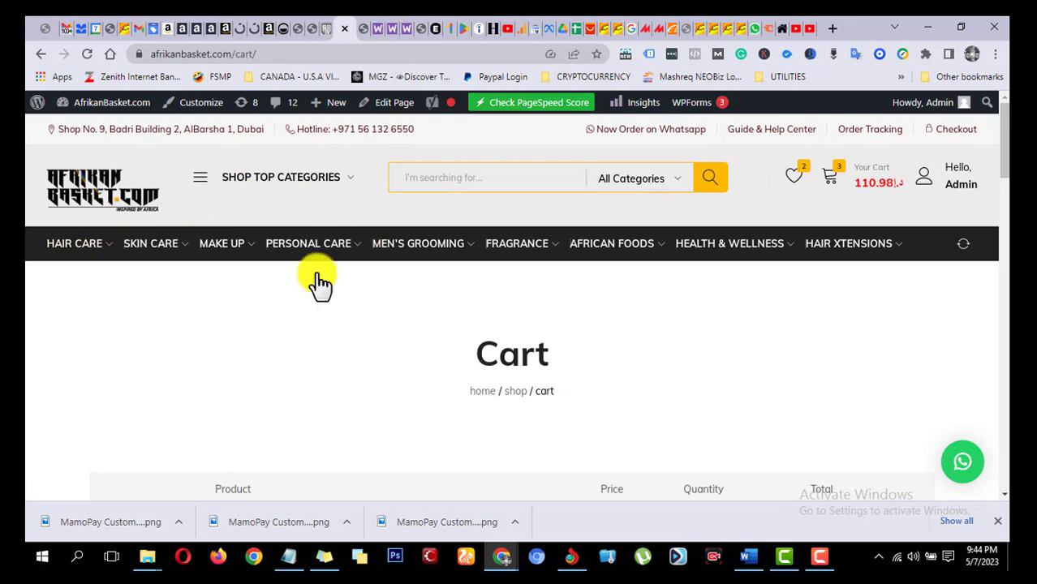
scroll(318, 282, "down", 3)
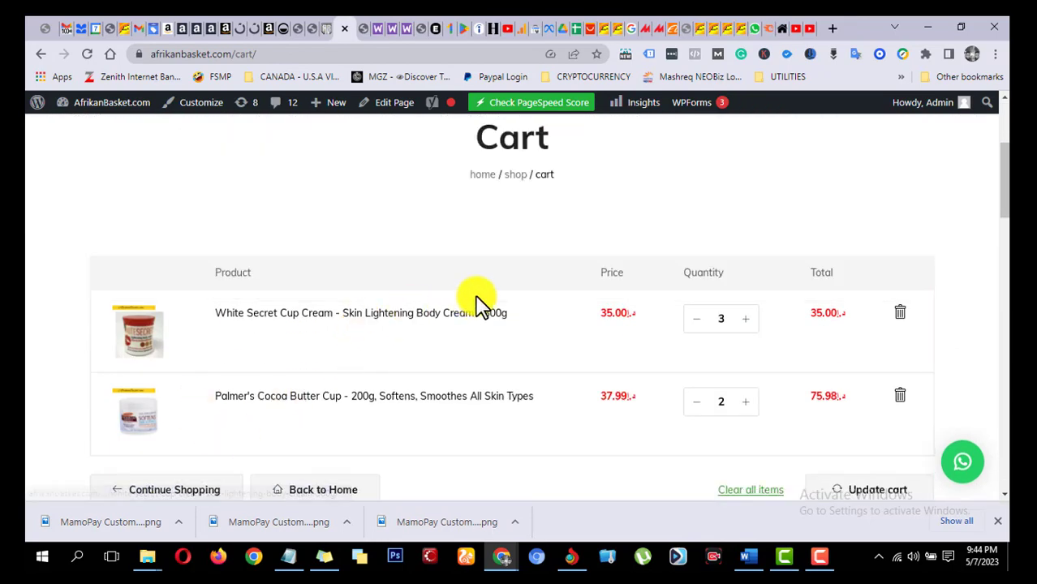
scroll(469, 215, "down", 2)
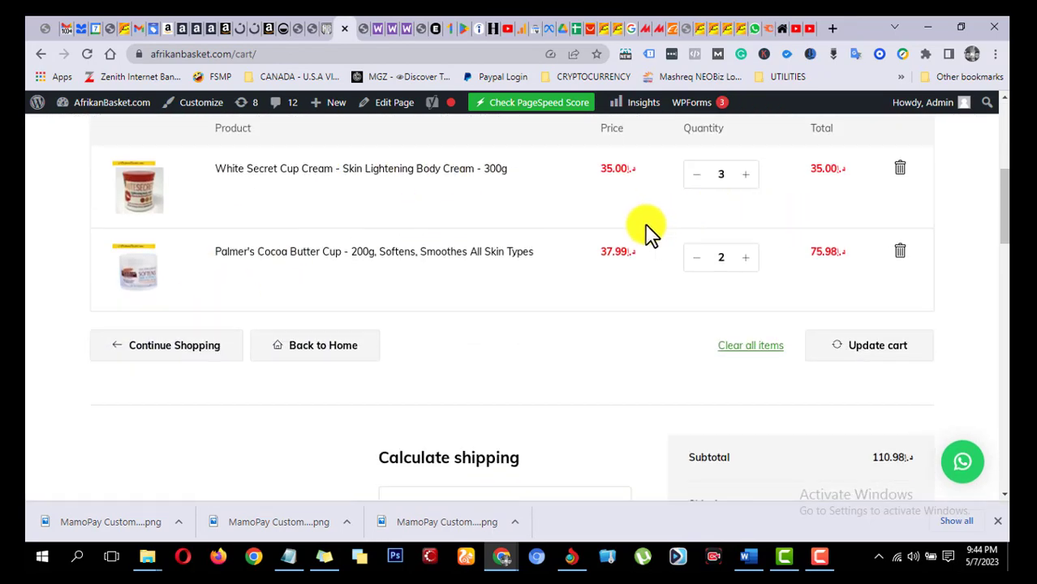
scroll(646, 232, "up", 1)
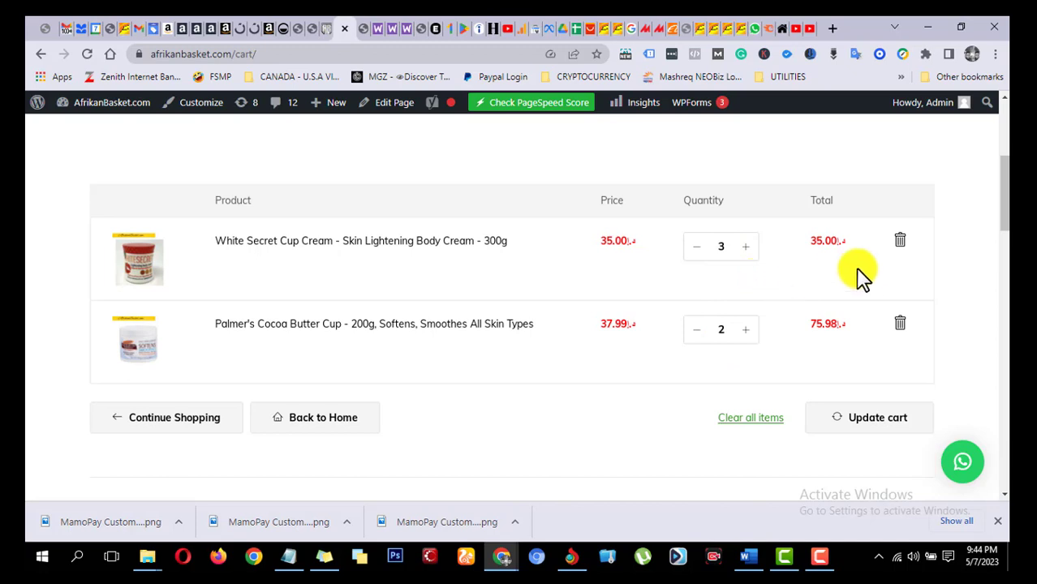
Step: Examine the cart's shipping cost and total, and the free shipping terms in the page footer
scroll(811, 284, "down", 3)
scroll(725, 276, "down", 1)
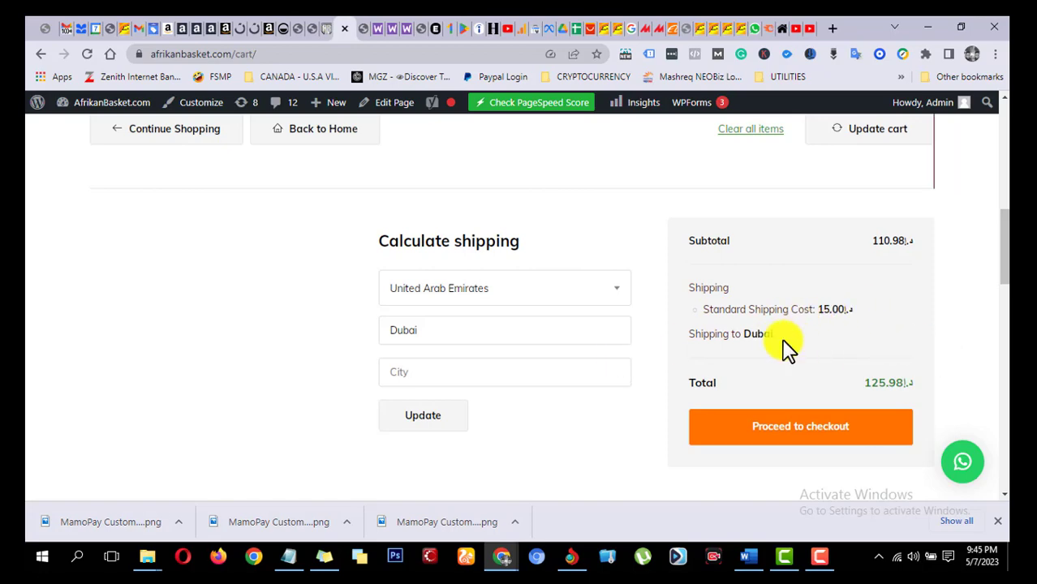
scroll(513, 324, "down", 3)
scroll(462, 288, "down", 10)
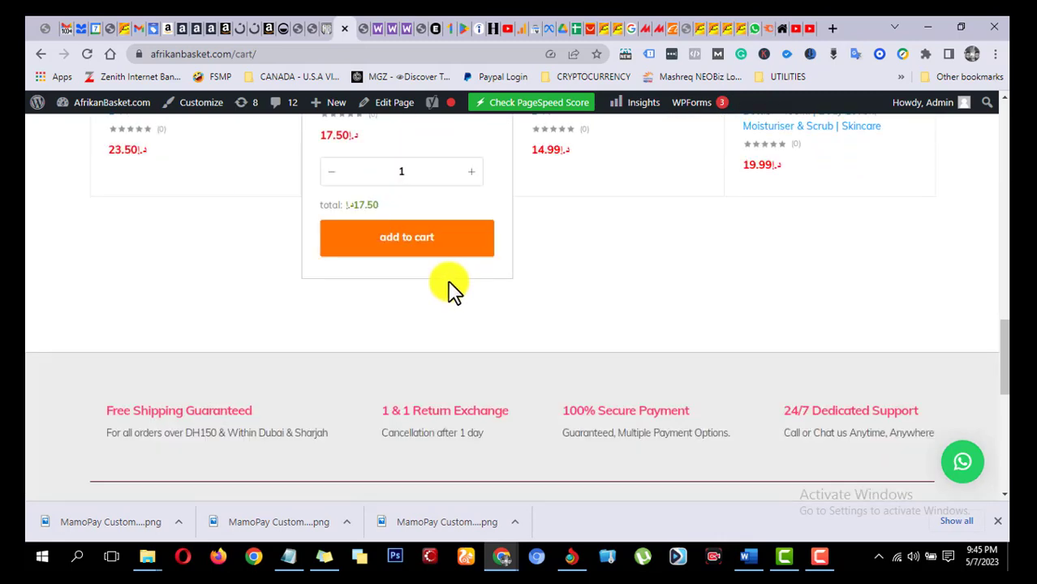
scroll(443, 280, "down", 3)
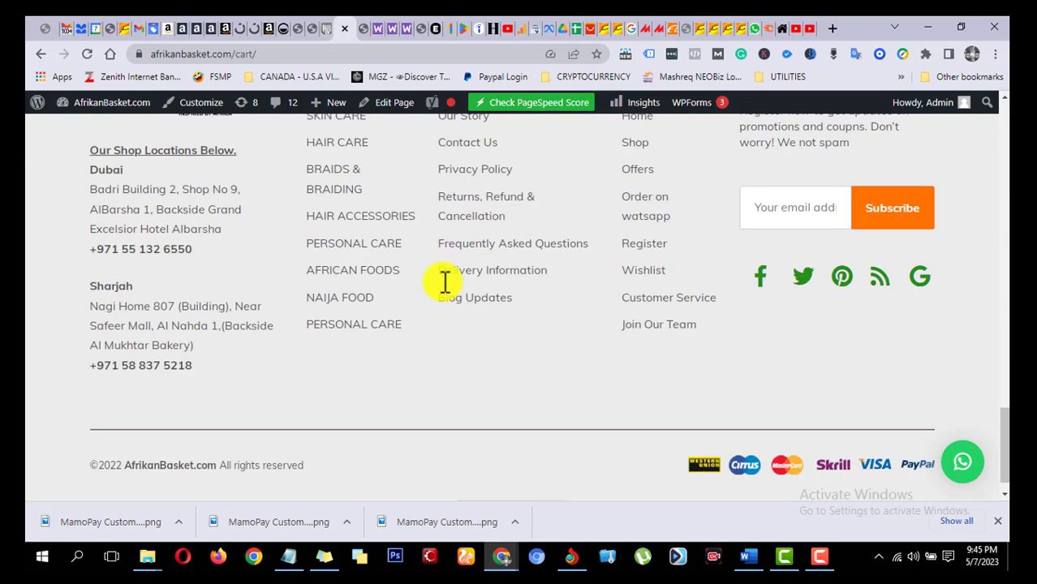
scroll(445, 289, "up", 4)
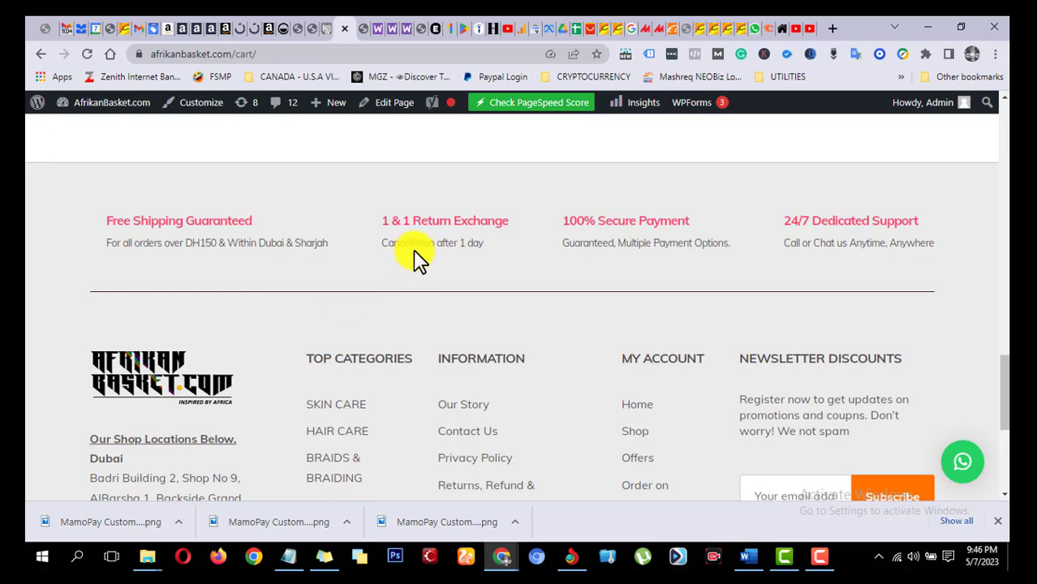
Step: Return to the UAE shipping zone settings and review the zone name, region and shipping methods
left_click(316, 27)
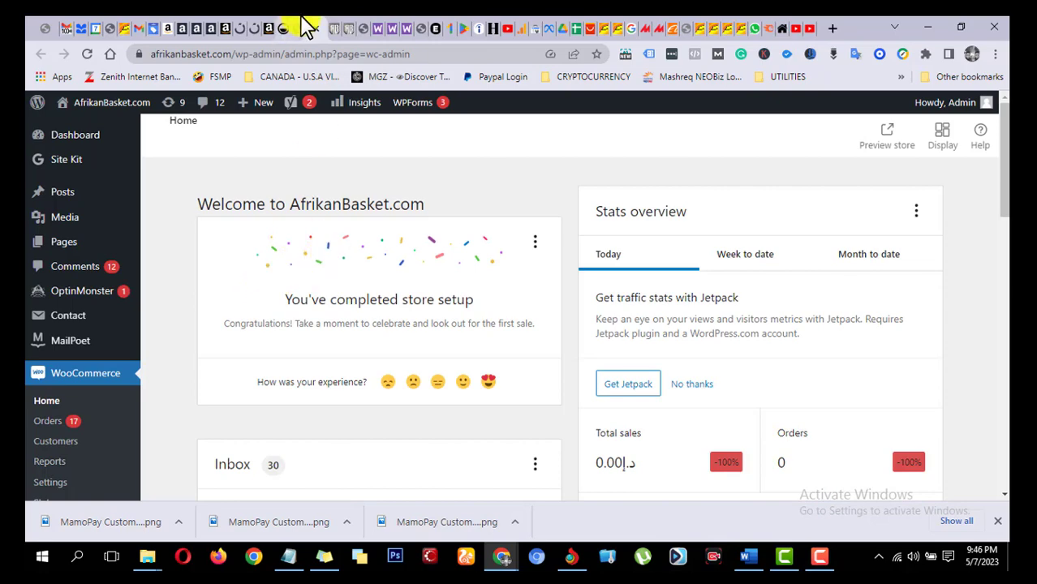
left_click(300, 29)
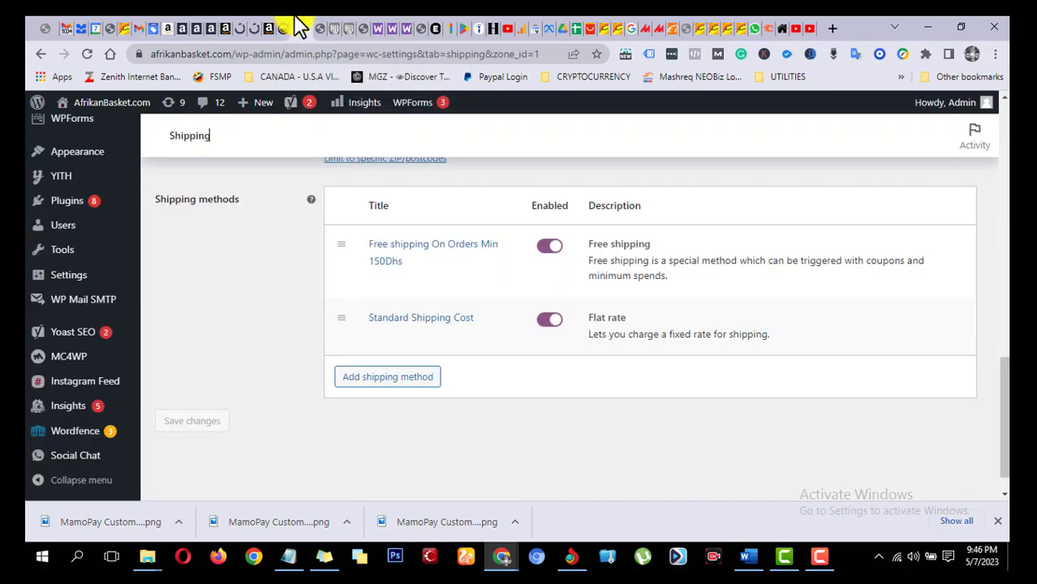
scroll(301, 261, "up", 1)
scroll(302, 258, "up", 1)
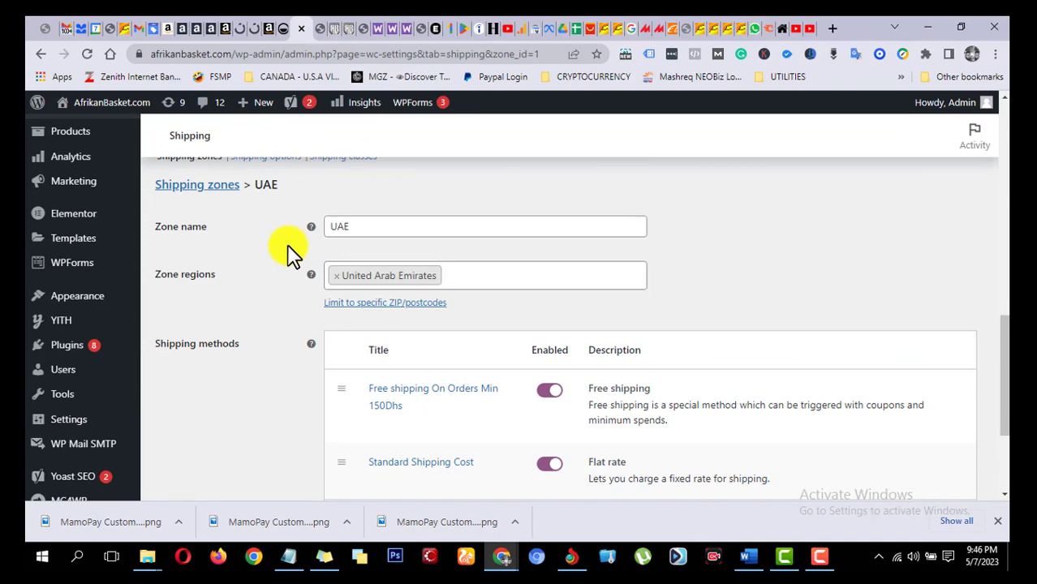
scroll(292, 255, "up", 1)
scroll(519, 295, "down", 2)
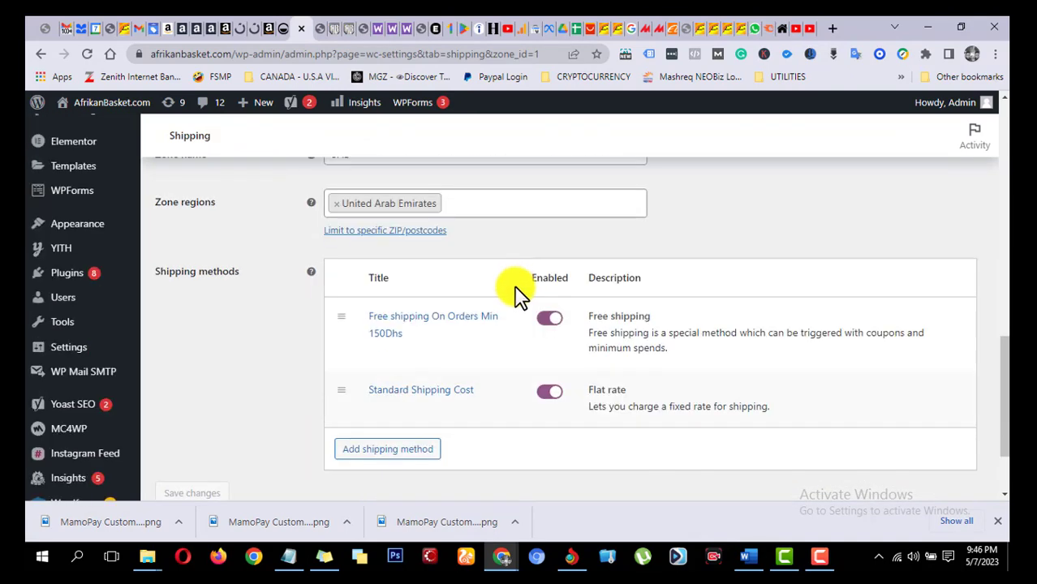
scroll(519, 294, "up", 2)
scroll(273, 298, "down", 3)
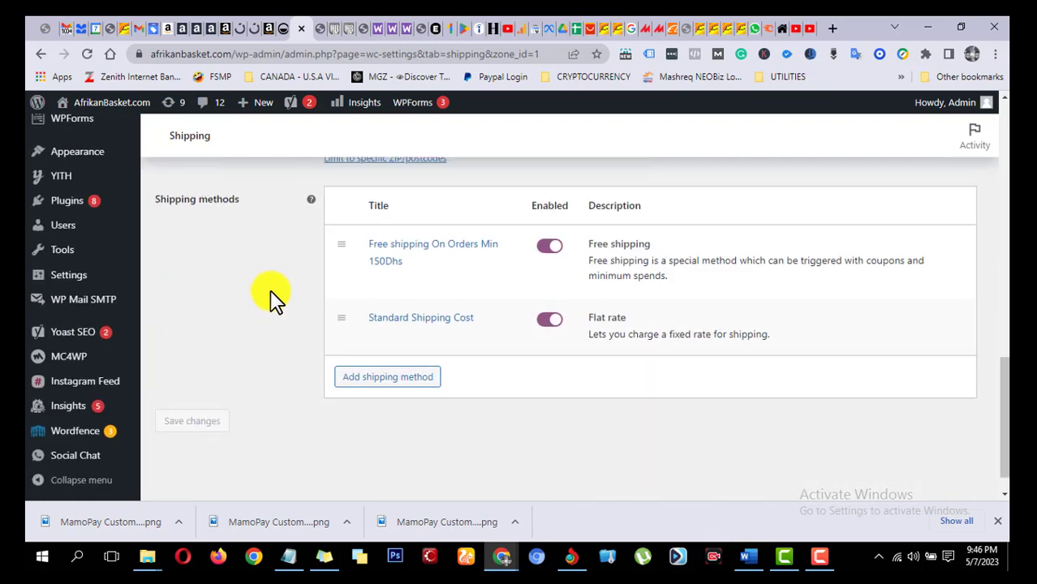
scroll(273, 299, "up", 4)
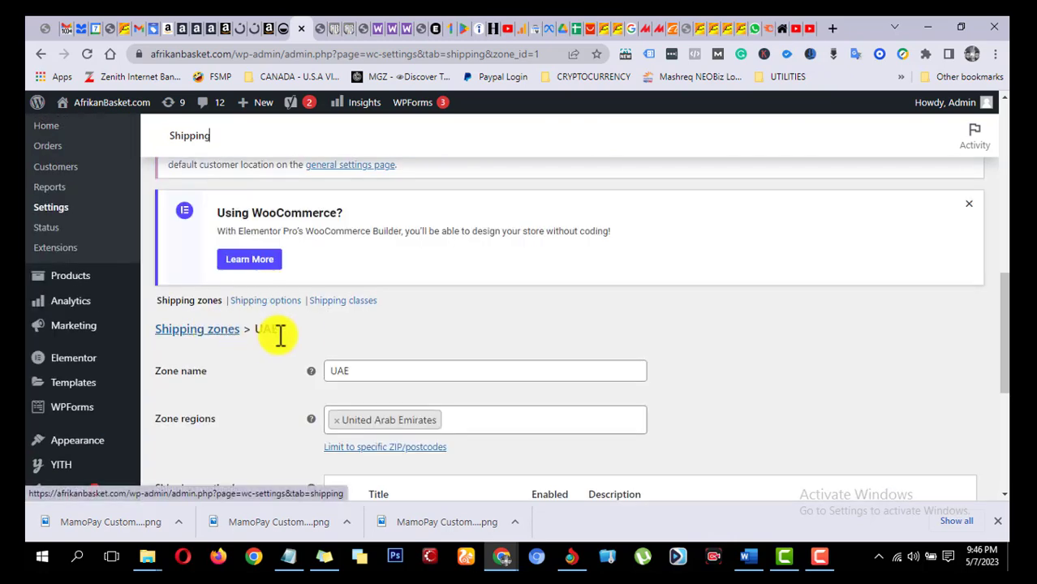
scroll(307, 337, "down", 4)
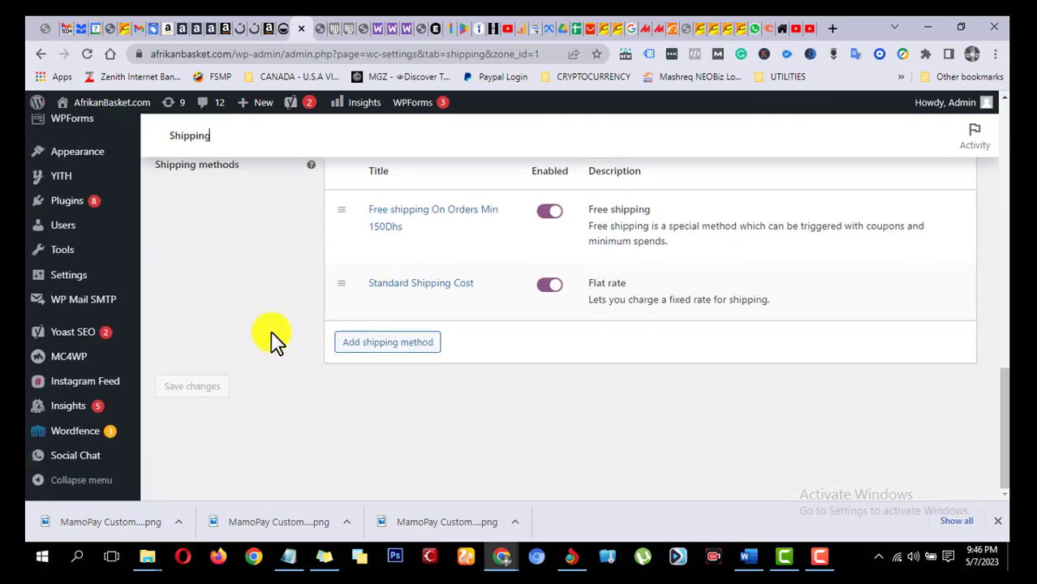
scroll(239, 357, "up", 3)
scroll(234, 341, "up", 5)
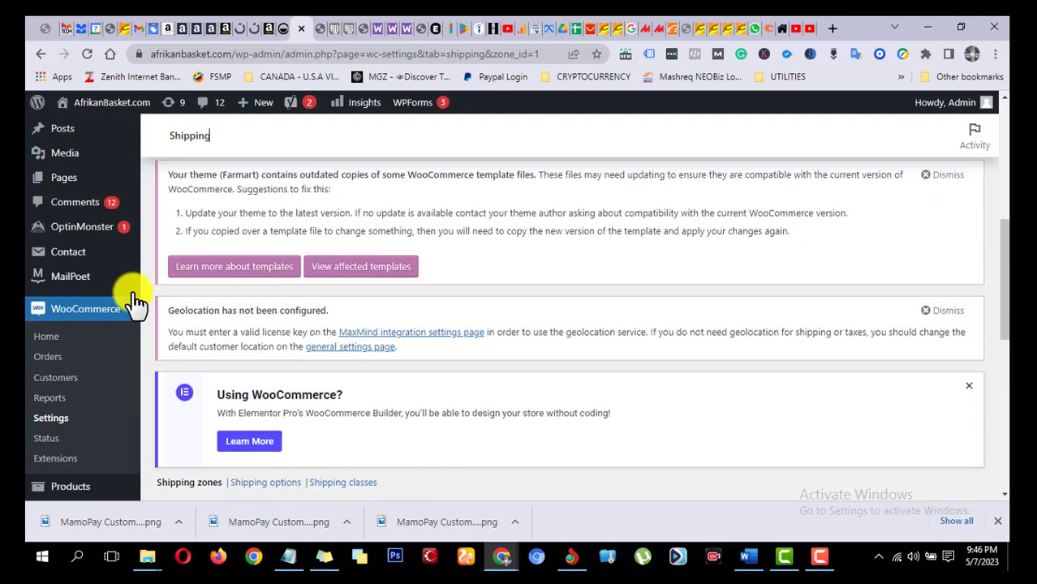
scroll(277, 195, "up", 4)
scroll(292, 243, "up", 3)
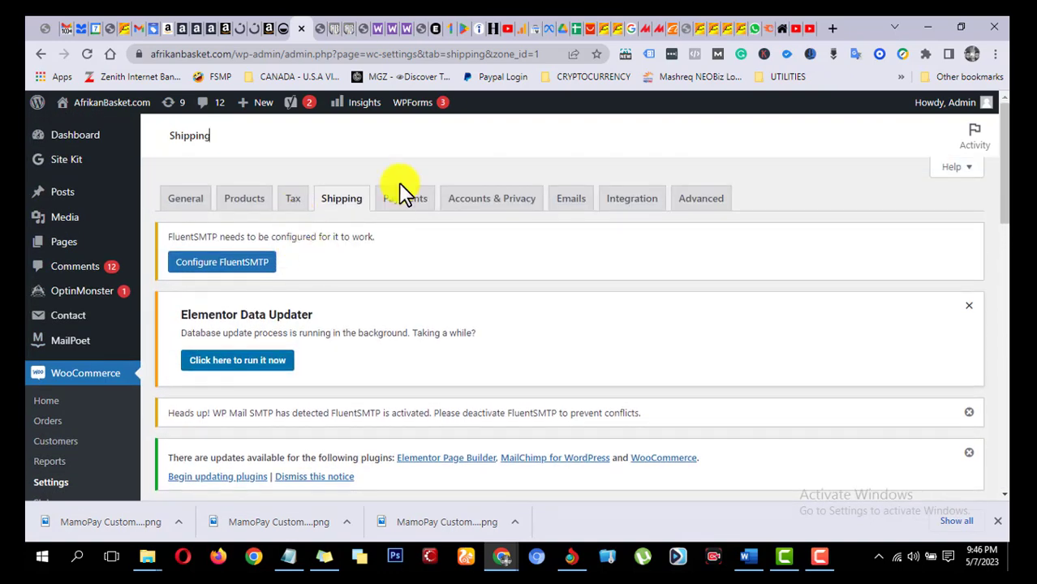
Step: Open the main Shipping settings to view the shipping zones overview
left_click(339, 201)
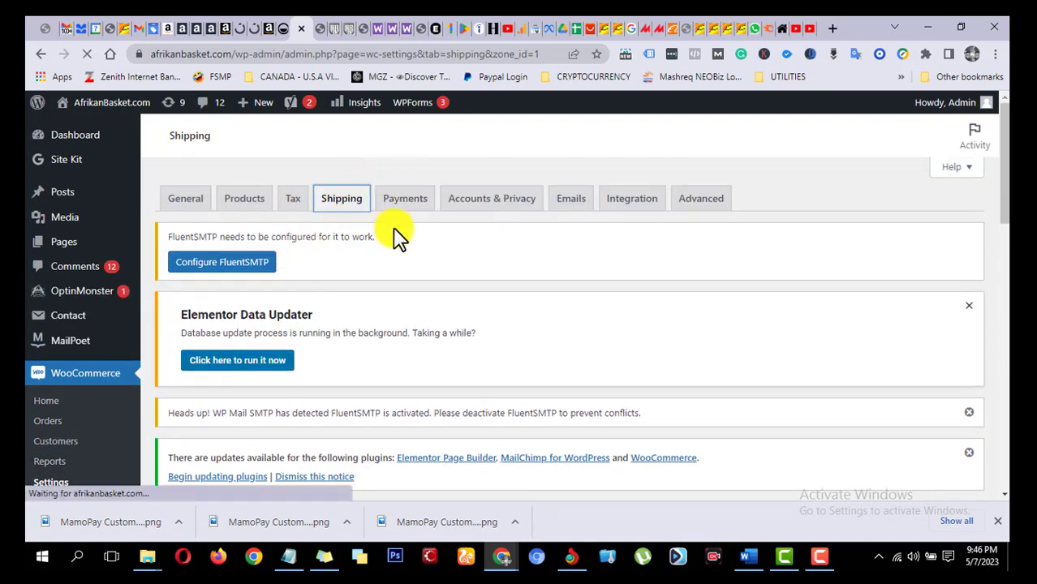
scroll(37, 390, "down", 3)
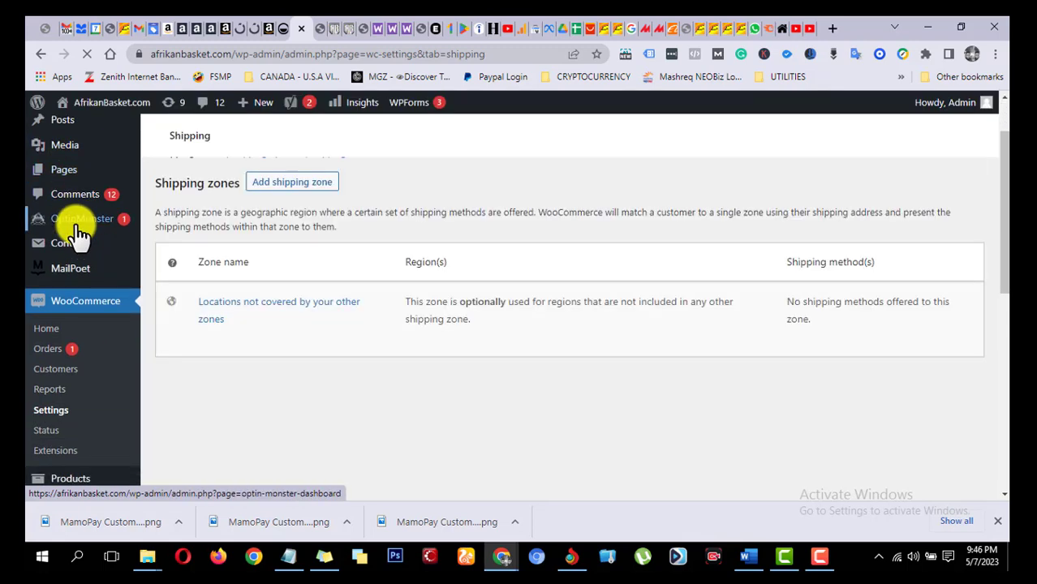
scroll(77, 252, "down", 1)
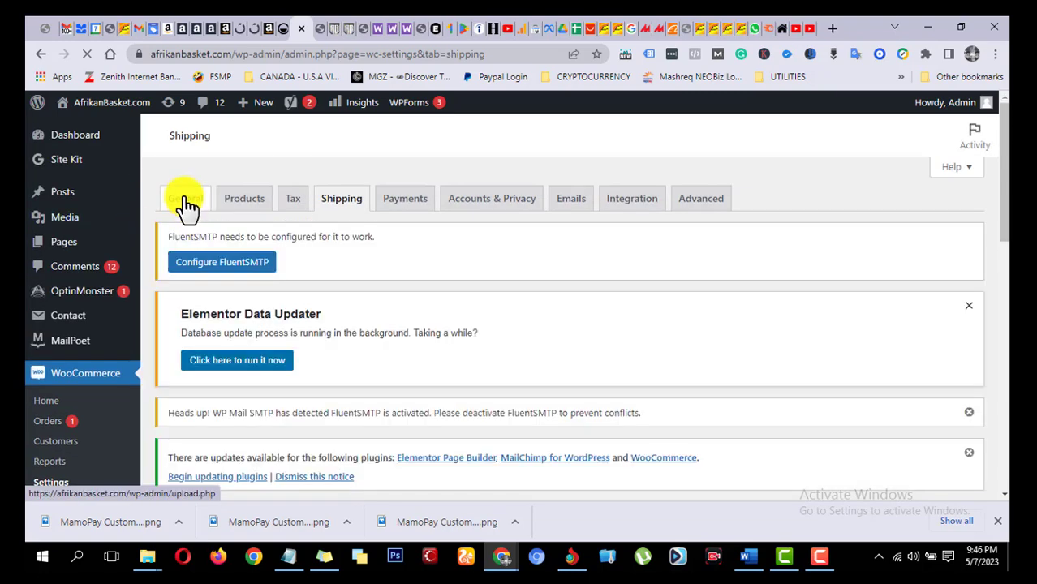
Step: Open the General store settings and look over the store address and currency options
left_click(193, 208)
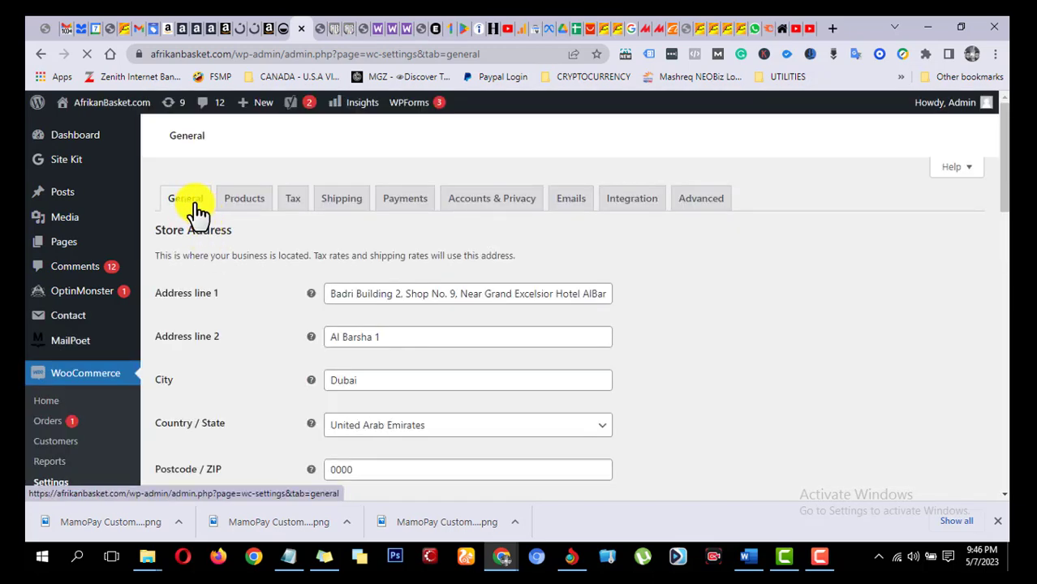
scroll(199, 212, "down", 15)
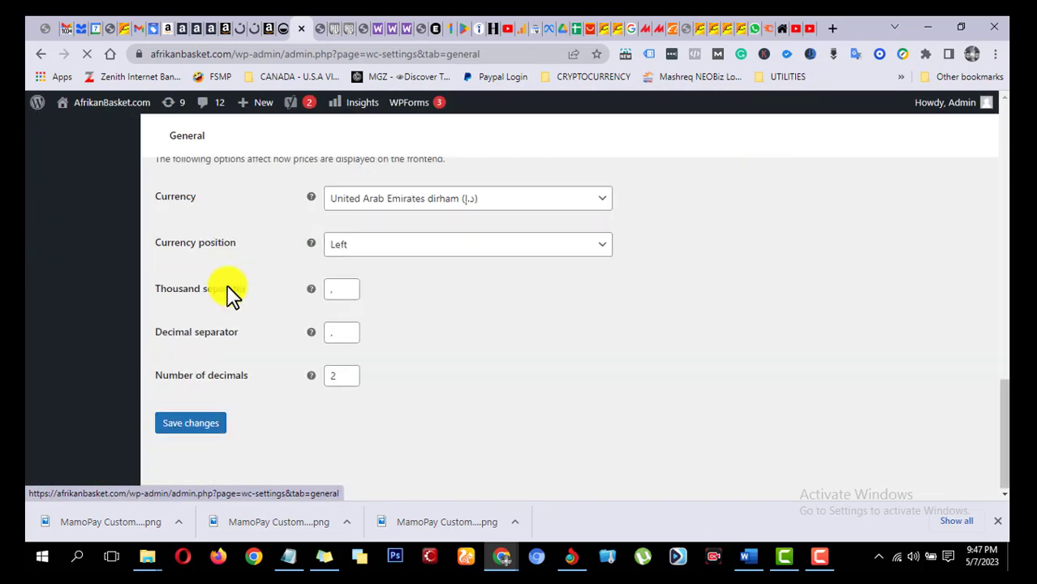
scroll(231, 298, "up", 15)
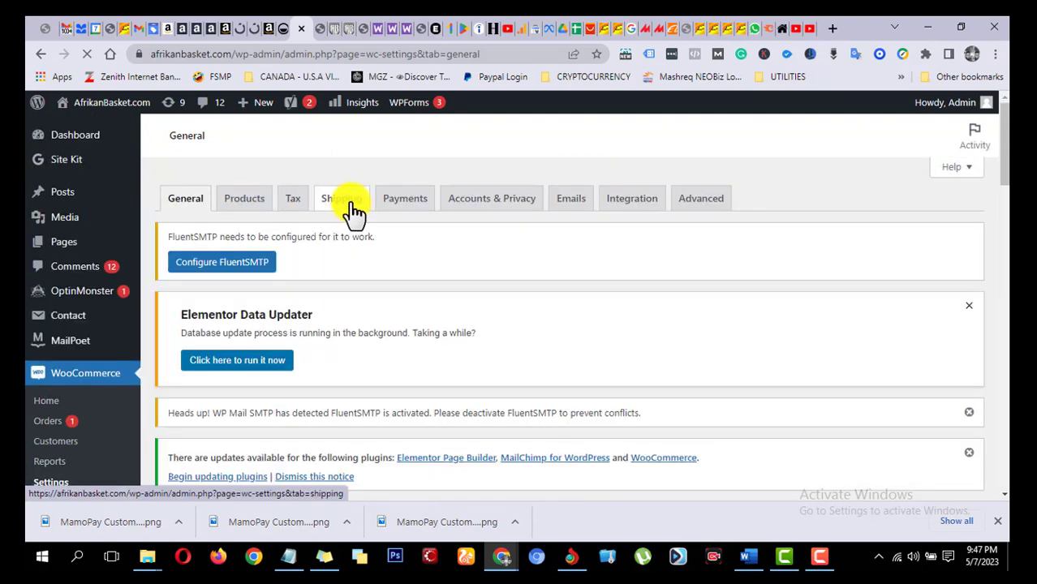
Step: Return to the shipping zones overview and start adding a new shipping zone
left_click(355, 210)
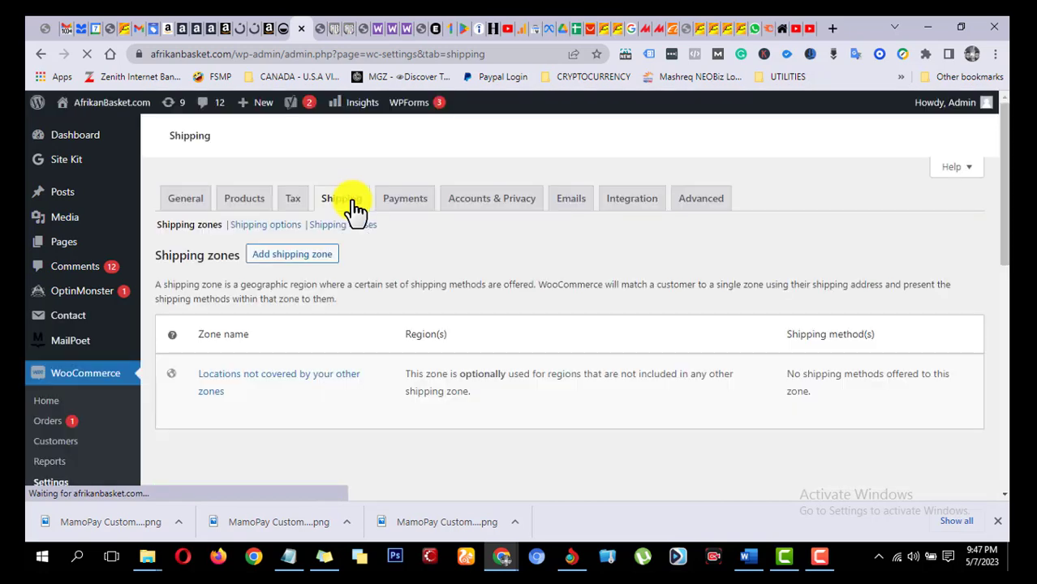
scroll(440, 266, "down", 3)
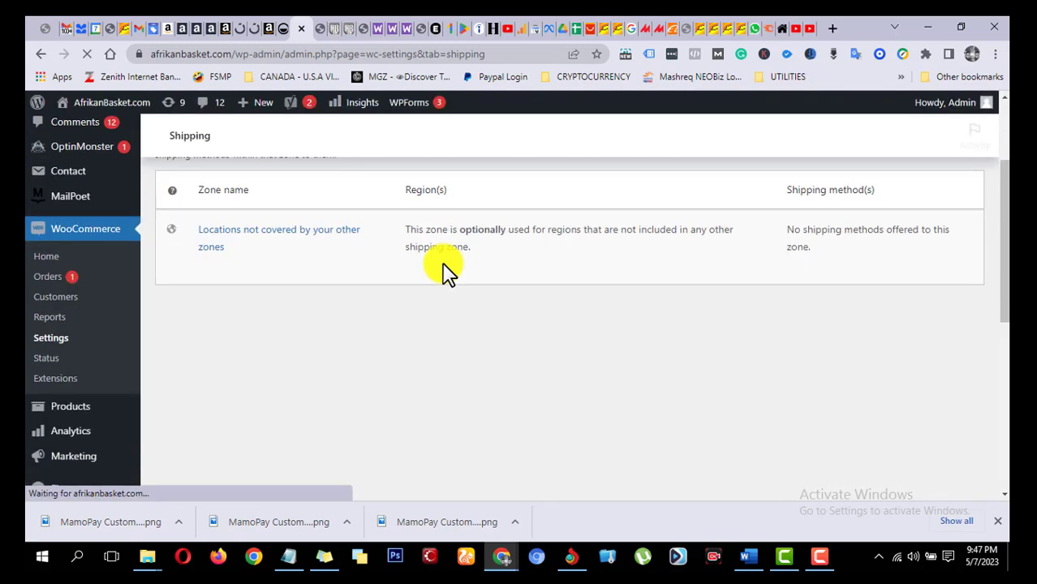
scroll(400, 324, "down", 3)
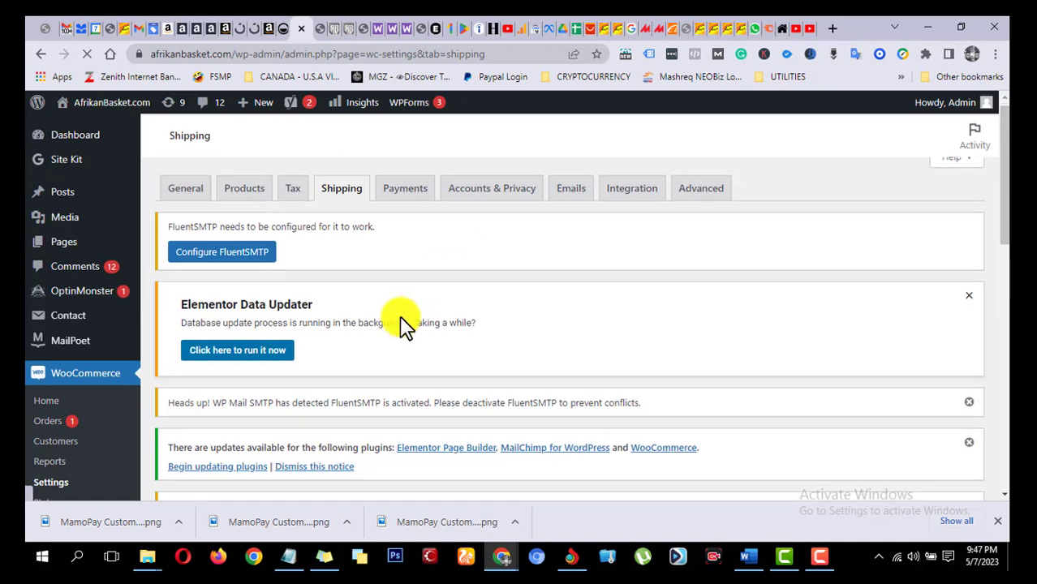
scroll(400, 333, "down", 6)
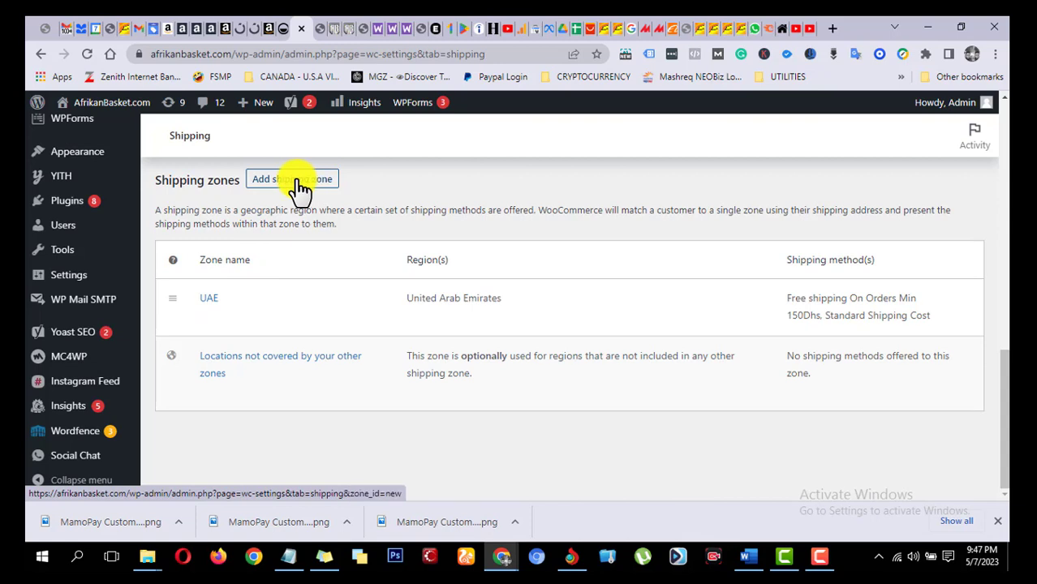
left_click(298, 183)
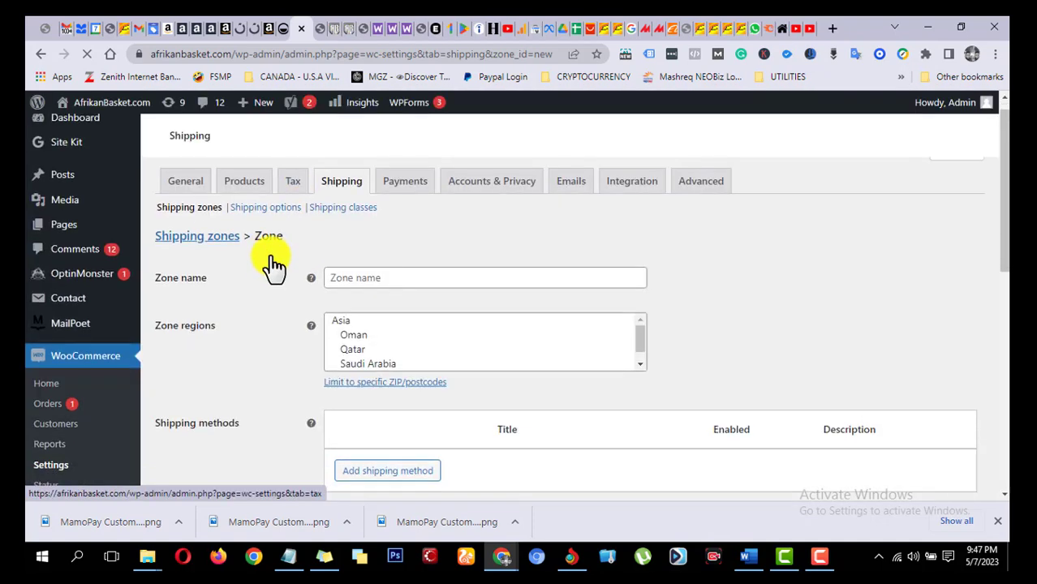
Step: Name the new shipping zone USA and view the regions available for it
scroll(340, 247, "down", 1)
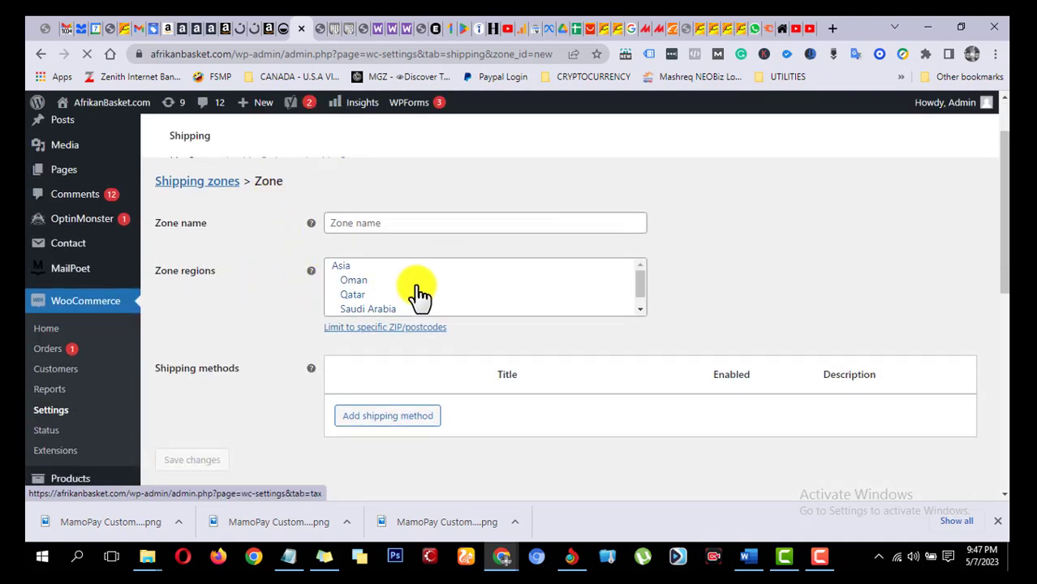
scroll(420, 296, "down", 1)
scroll(435, 278, "down", 5)
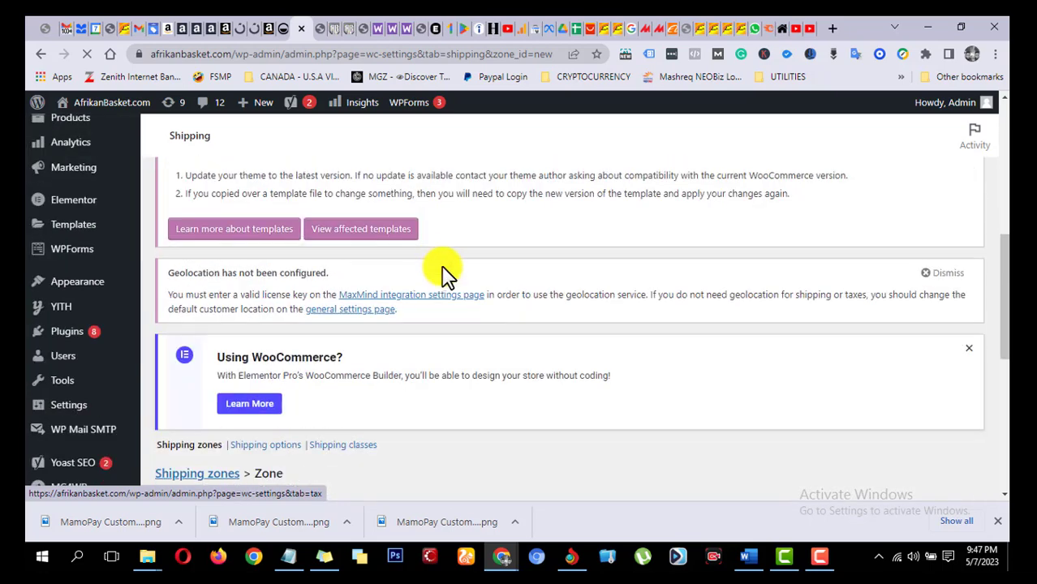
scroll(442, 272, "down", 4)
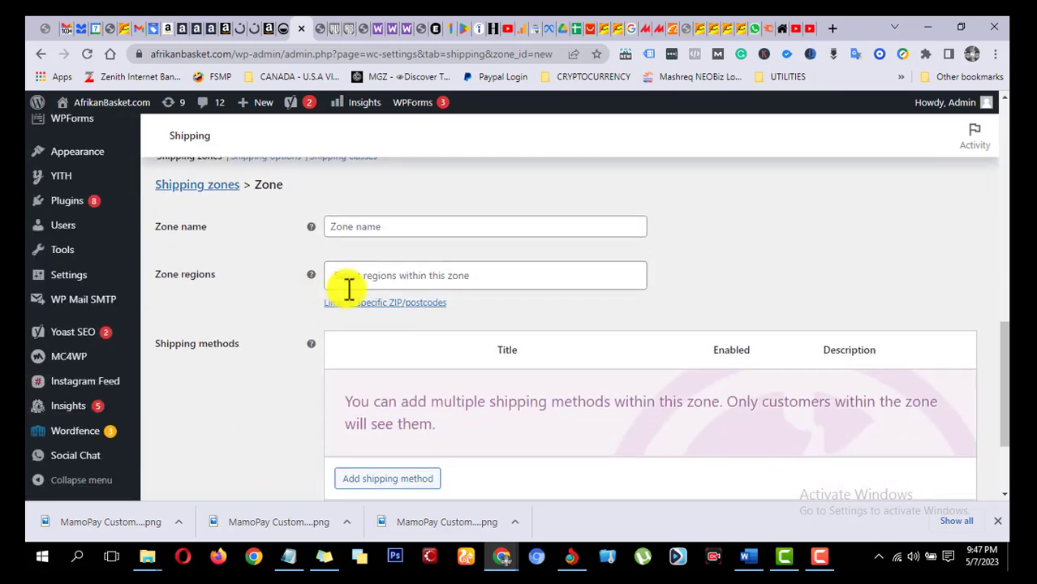
scroll(365, 292, "down", 2)
scroll(250, 332, "up", 3)
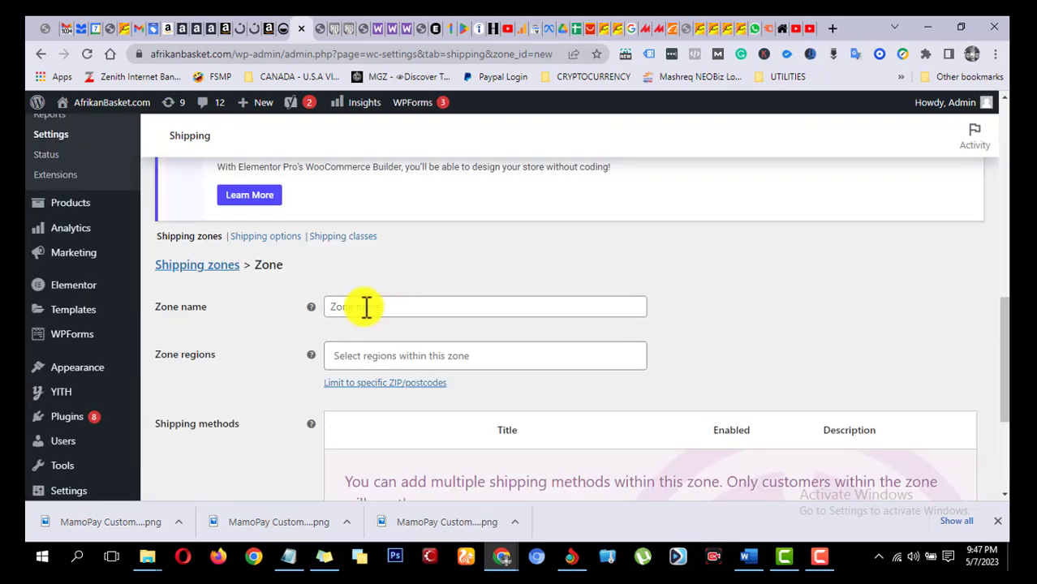
left_click(367, 305)
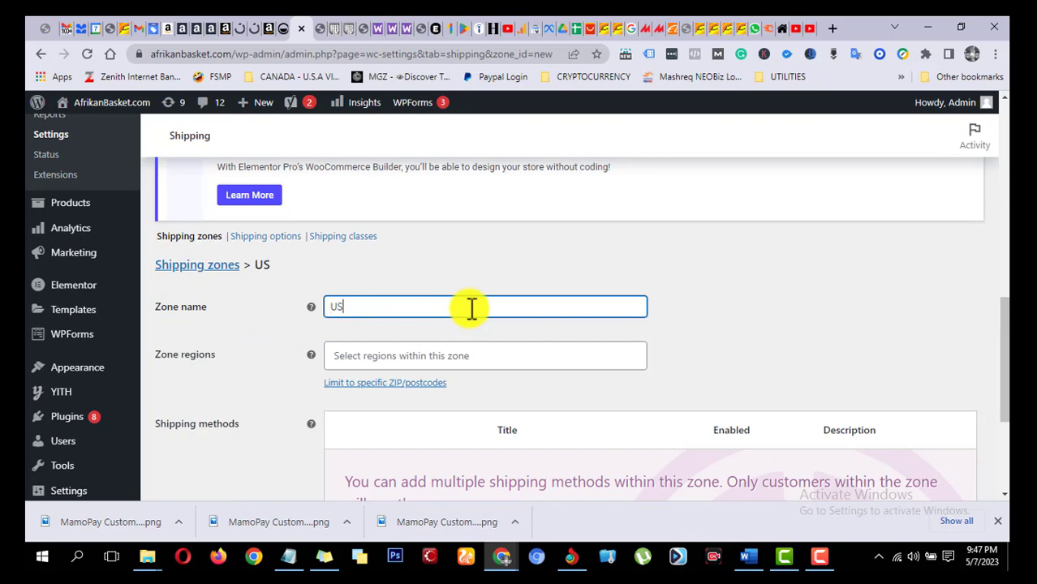
type("USA")
scroll(503, 307, "down", 1)
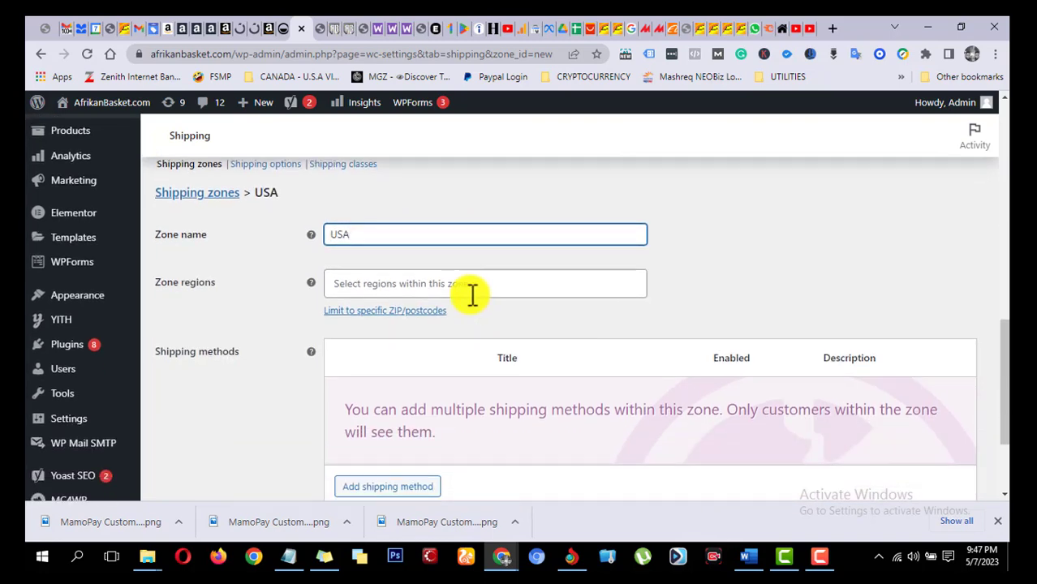
left_click(487, 284)
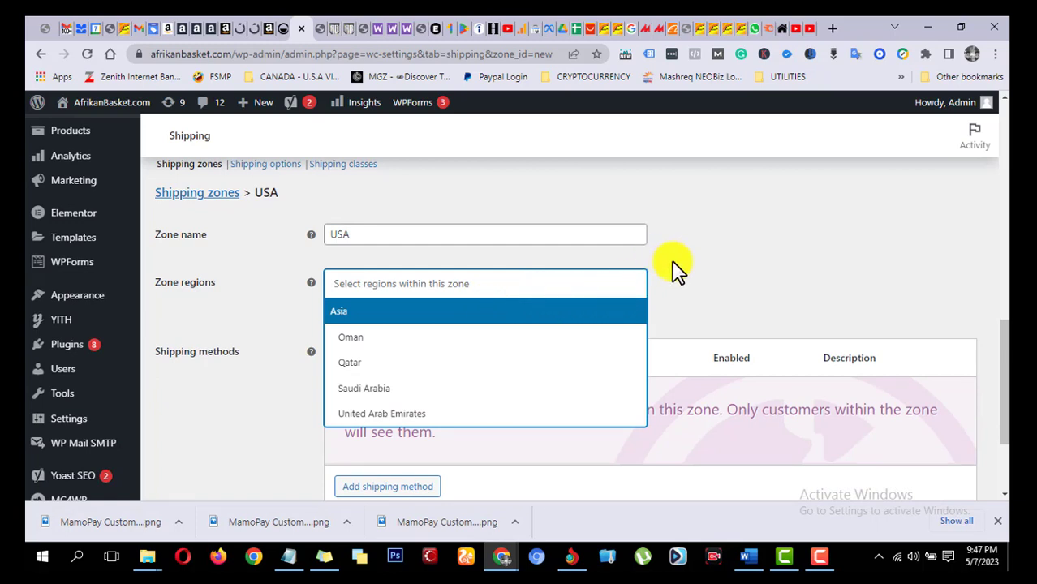
left_click(649, 248)
Step: Clear the new zone's name and leave for the Shipping zones overview without saving the zone
left_click(424, 237)
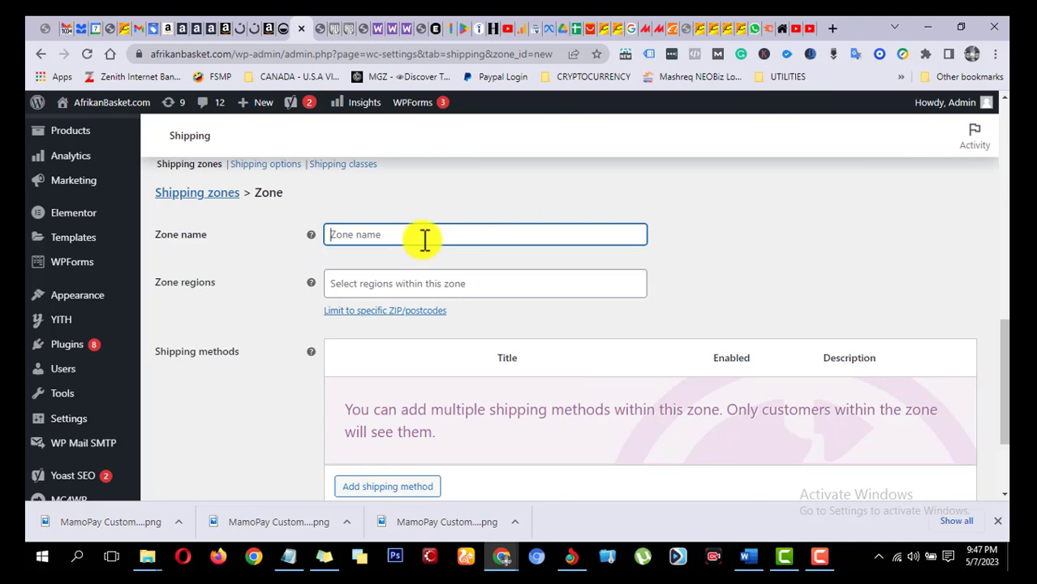
key("BackSpace")
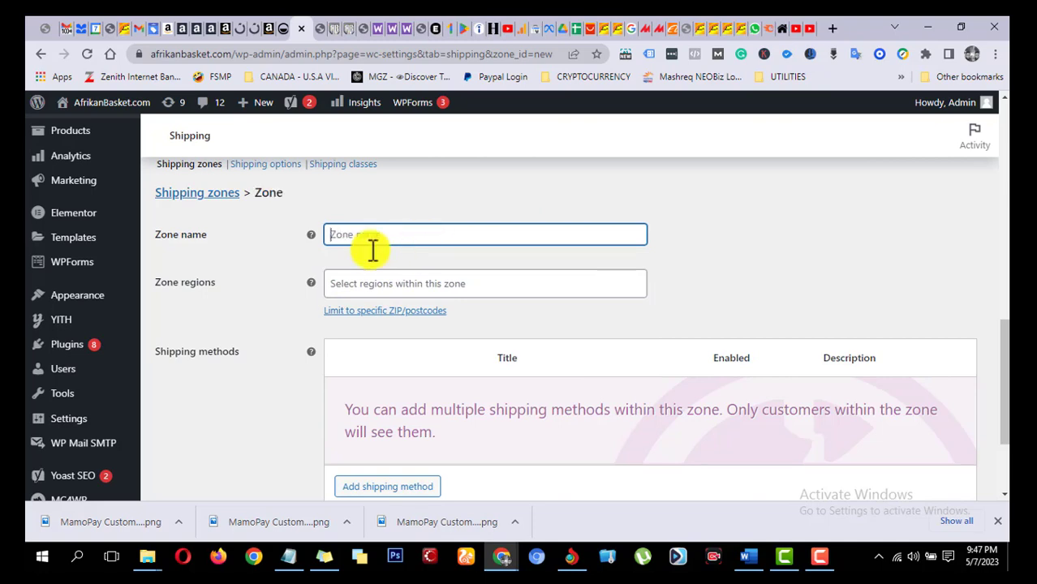
scroll(365, 243, "up", 2)
scroll(308, 268, "up", 3)
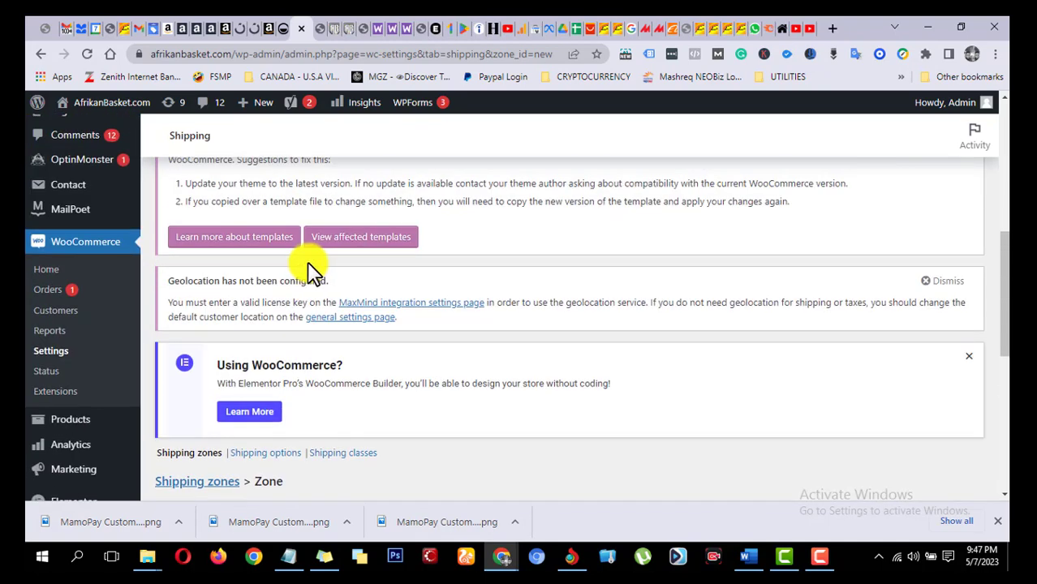
scroll(255, 284, "down", 6)
scroll(255, 284, "up", 10)
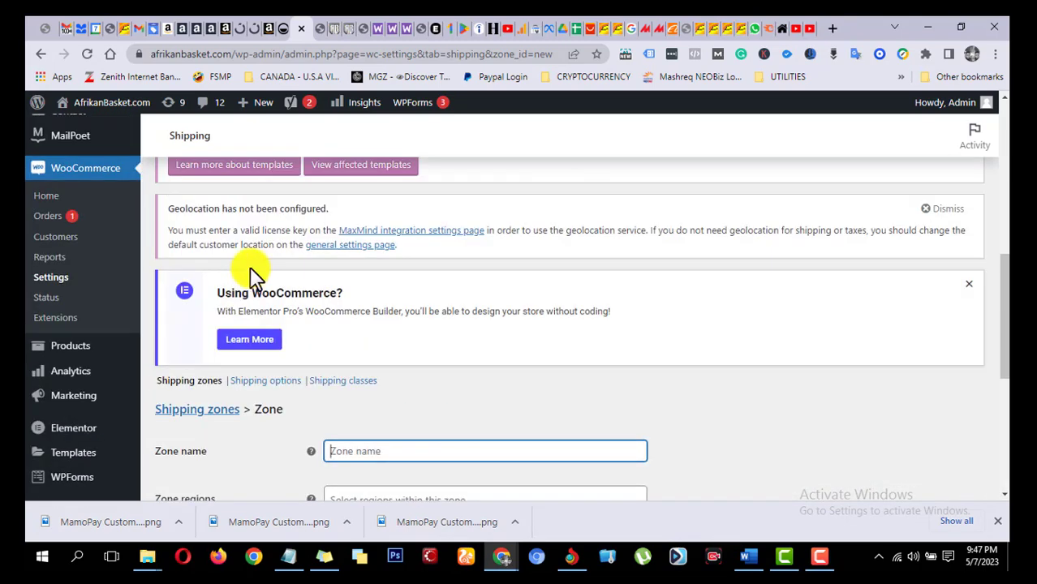
scroll(276, 267, "up", 2)
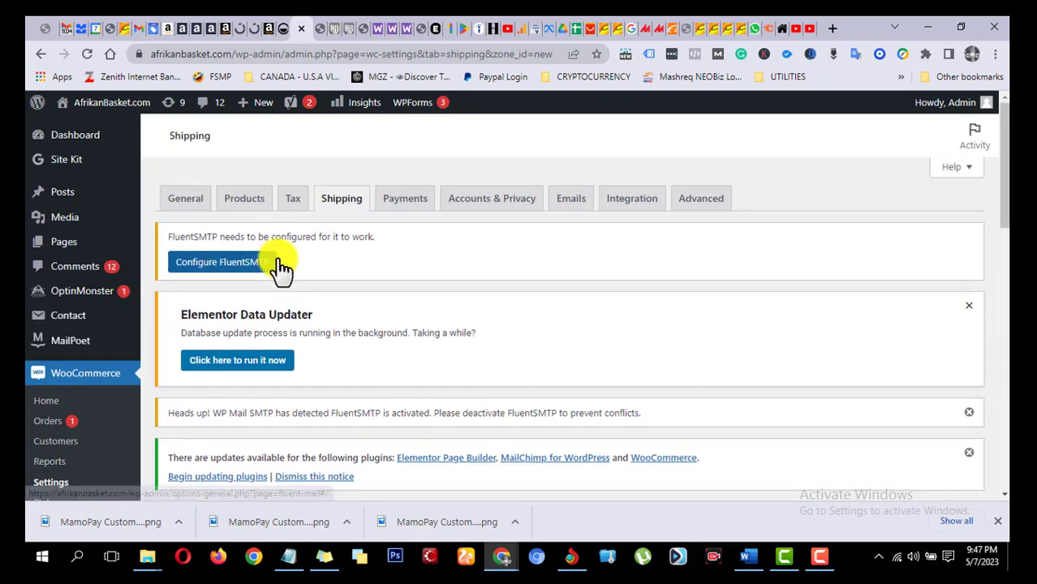
left_click(357, 205)
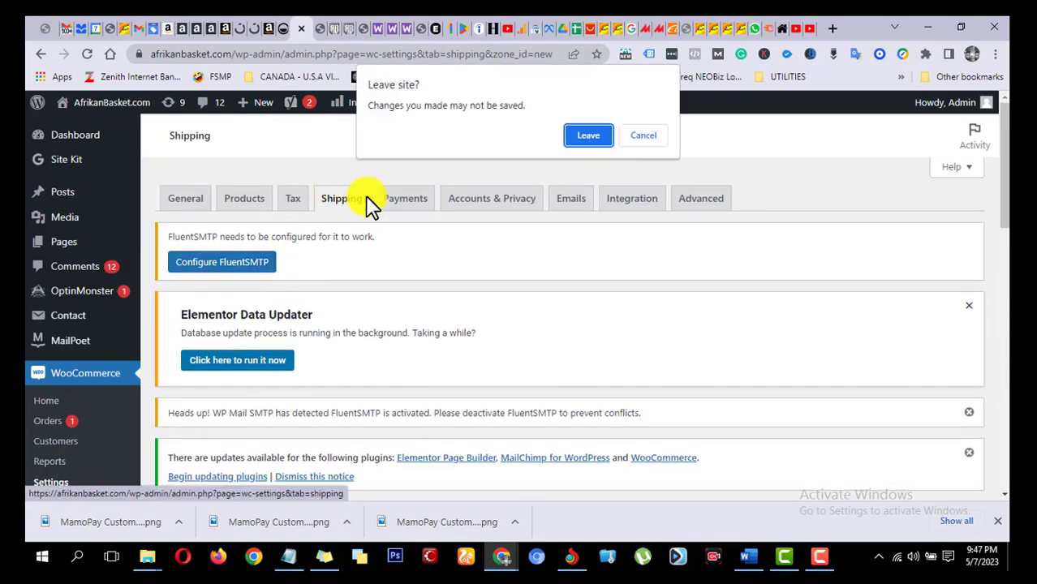
left_click(573, 136)
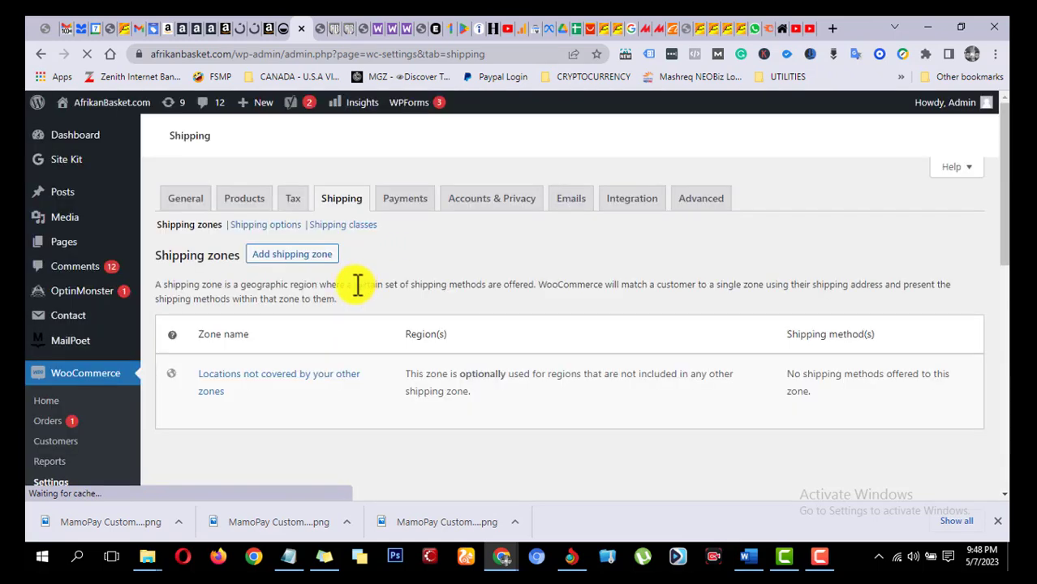
Step: Open the UAE shipping zone and read the help notes for its zone name and zone regions
scroll(359, 261, "down", 1)
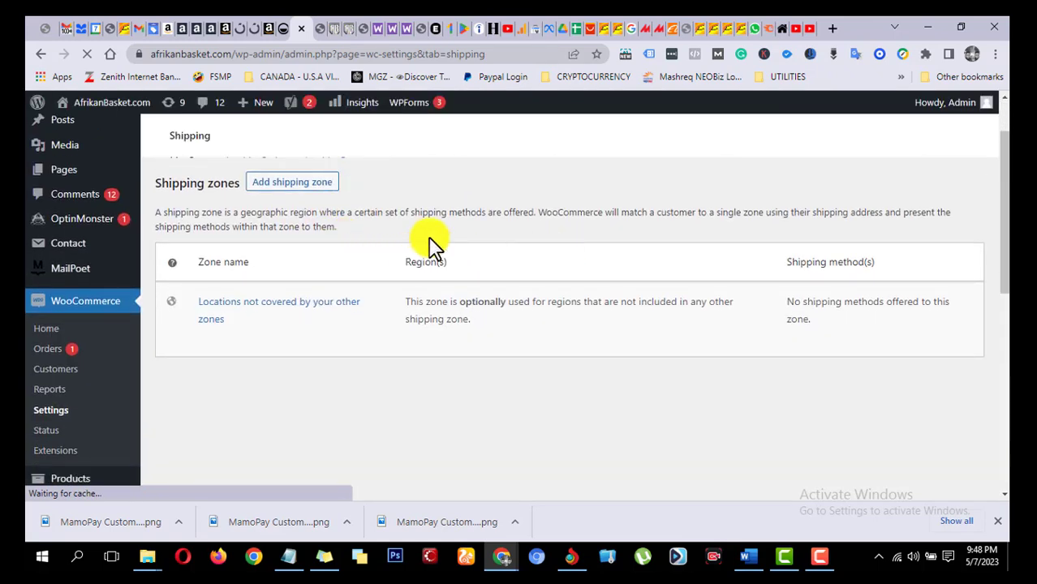
scroll(422, 243, "down", 10)
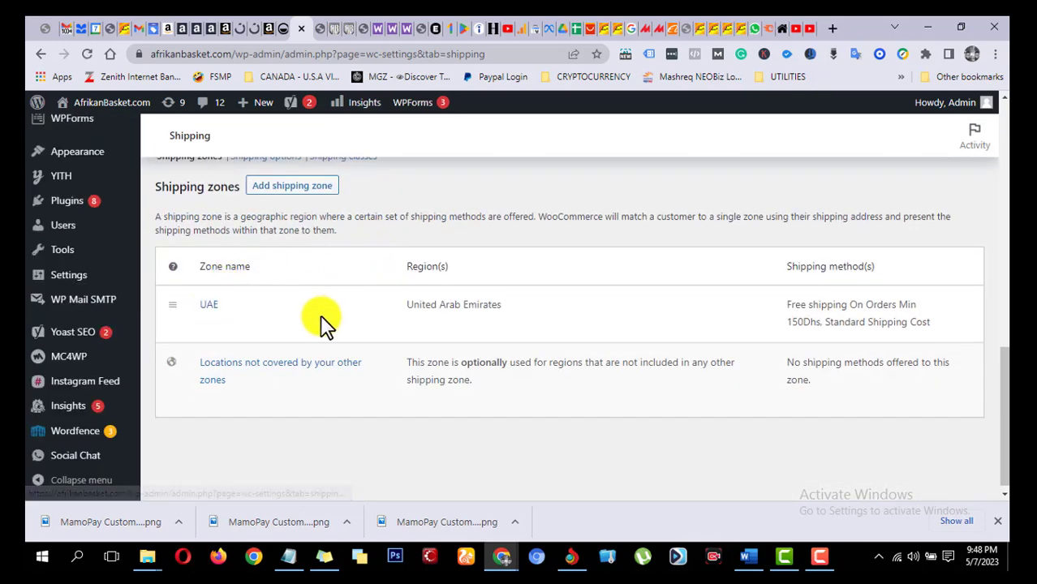
left_click(213, 305)
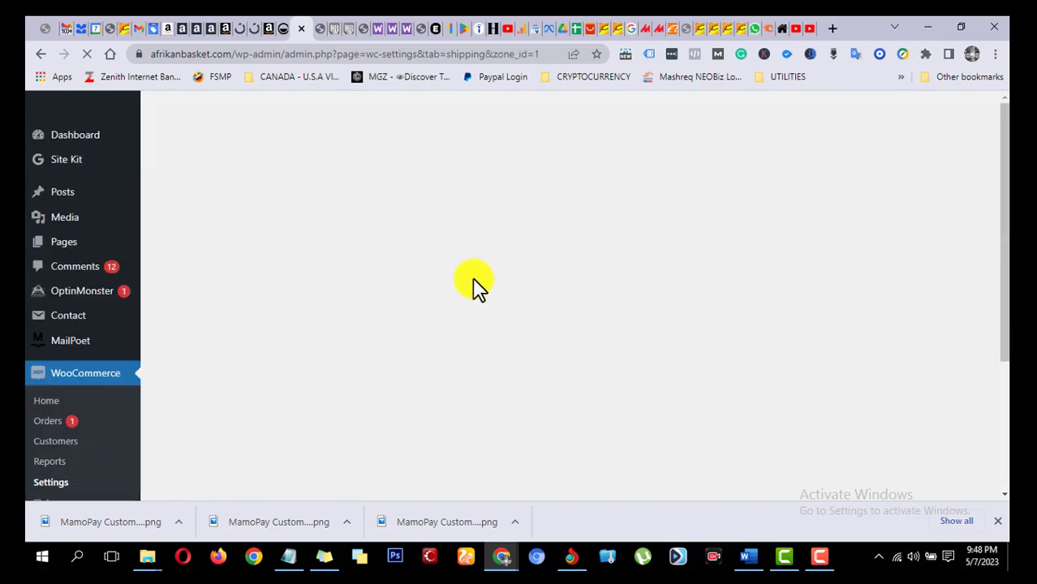
scroll(657, 279, "down", 2)
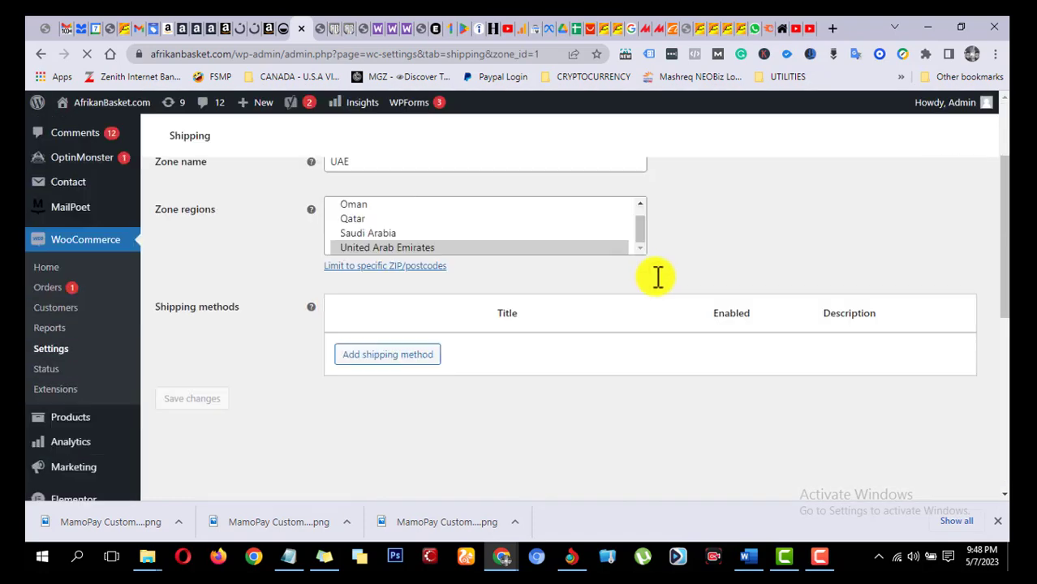
scroll(706, 269, "up", 2)
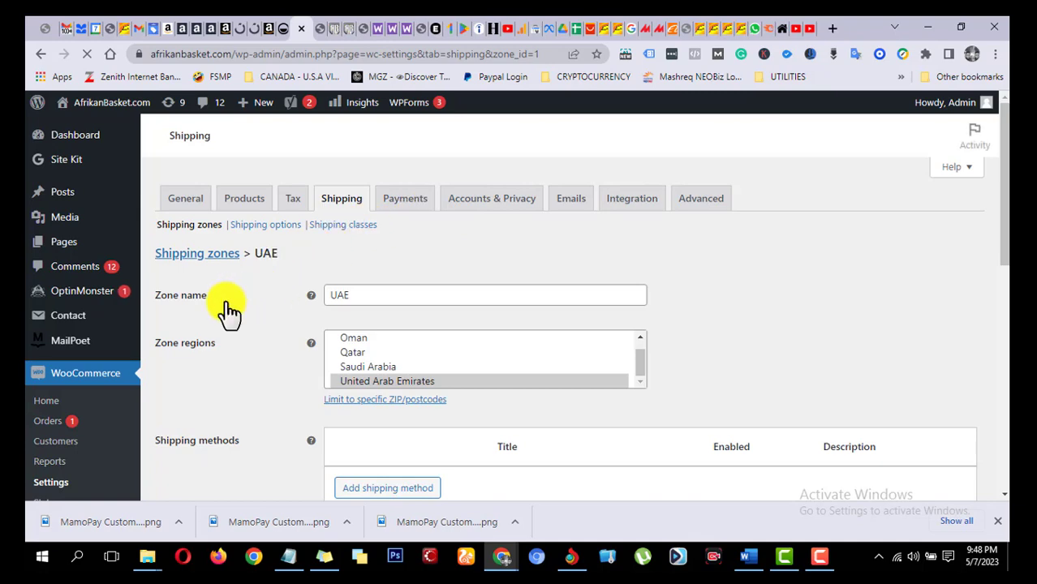
scroll(434, 248, "down", 5)
scroll(410, 280, "down", 3)
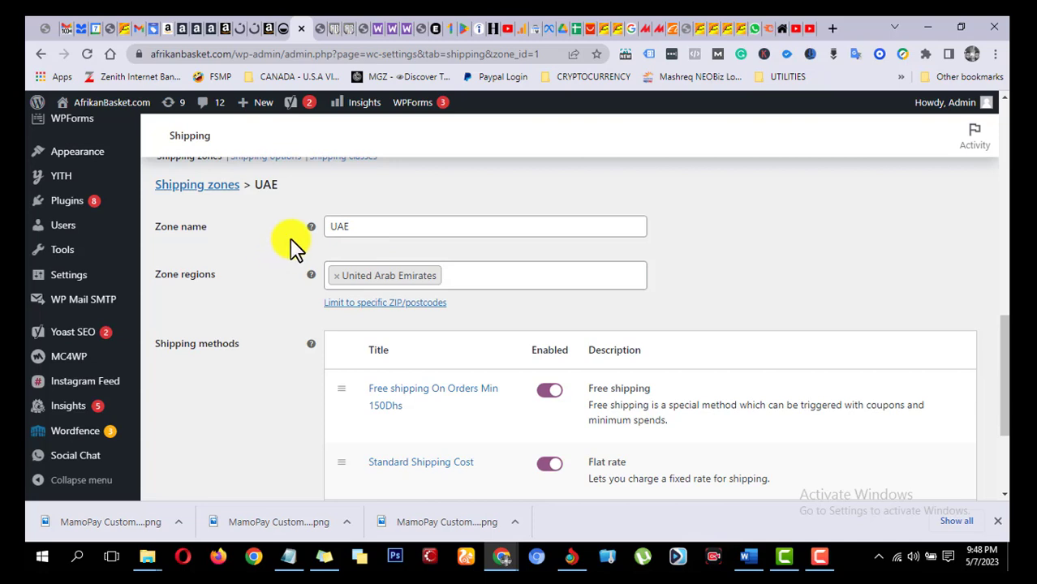
mouse_move(310, 231)
mouse_move(309, 276)
Step: Look through the regions available to the UAE zone and check its zone name, leaving both as they are
left_click(463, 278)
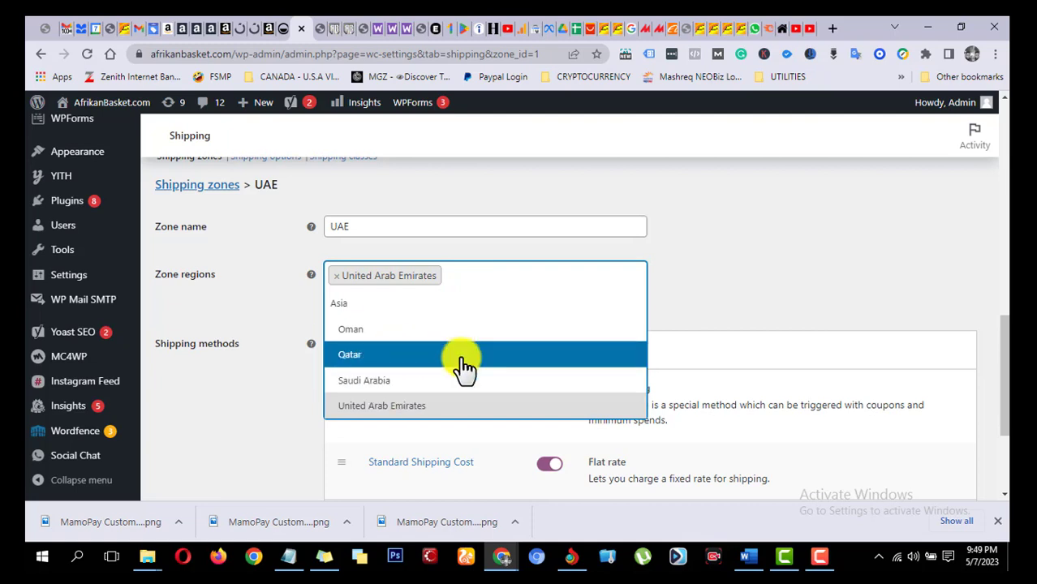
left_click(701, 299)
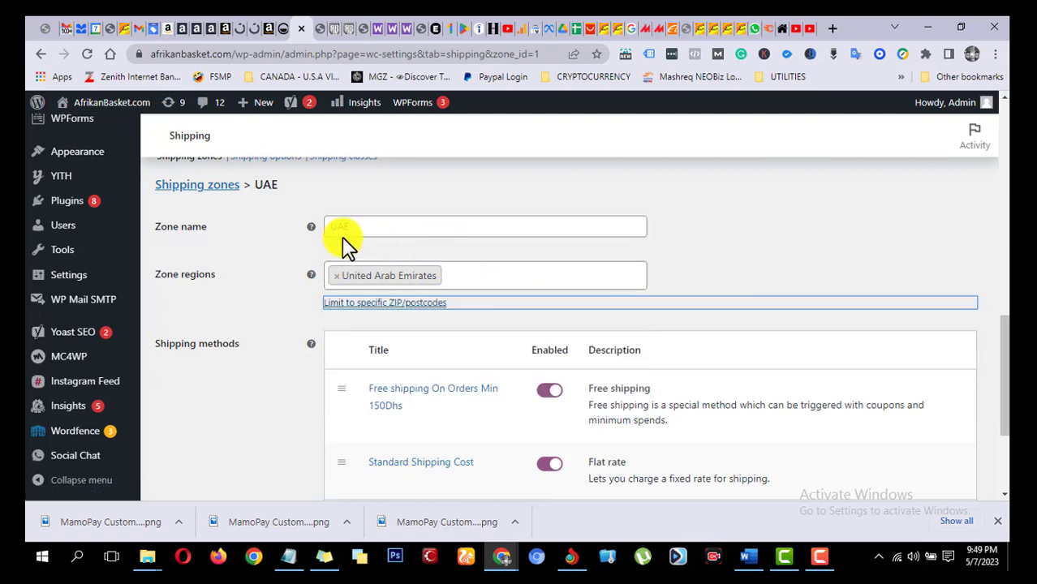
left_click_drag(365, 227, 314, 231)
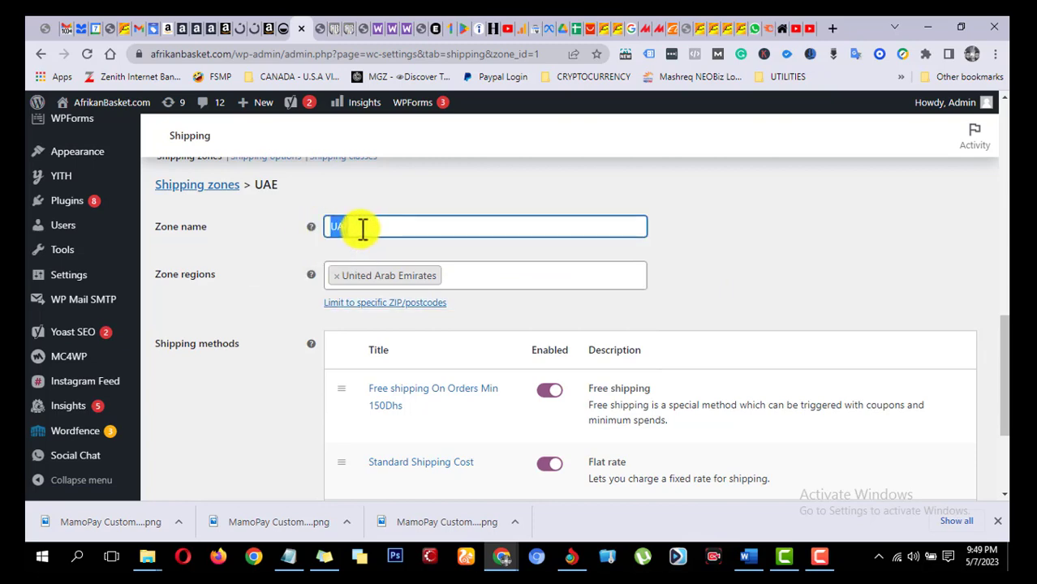
left_click(689, 216)
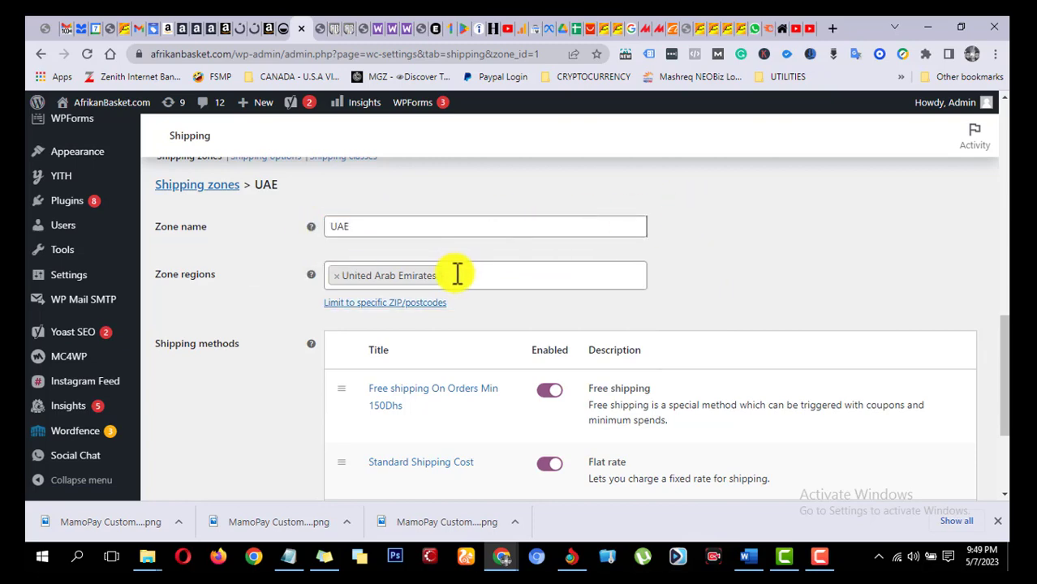
Step: Read the shipping methods help note, and review the free shipping method's settings before saving them unchanged
scroll(365, 284, "down", 2)
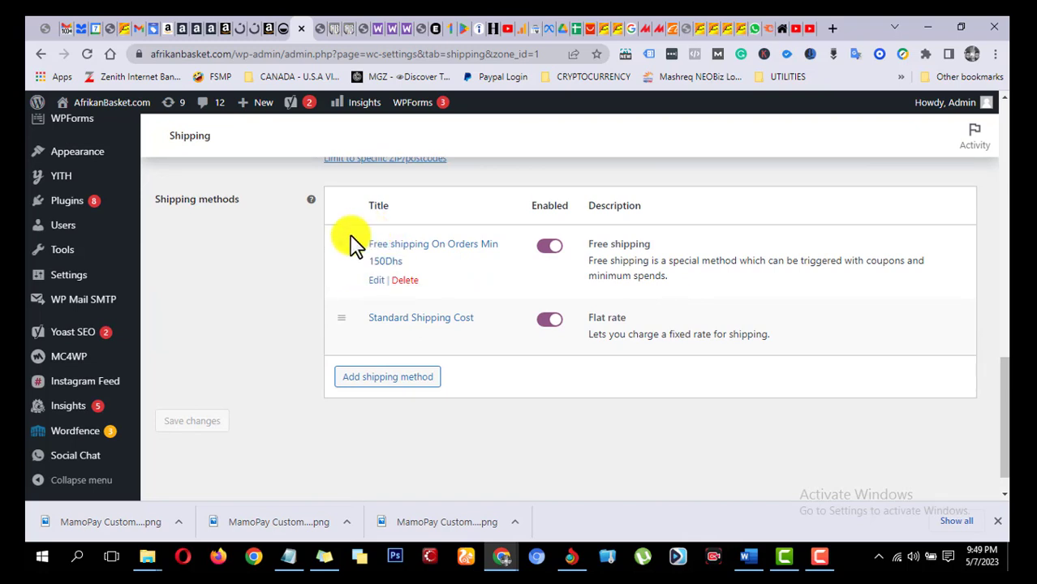
scroll(309, 255, "up", 1)
scroll(311, 254, "up", 1)
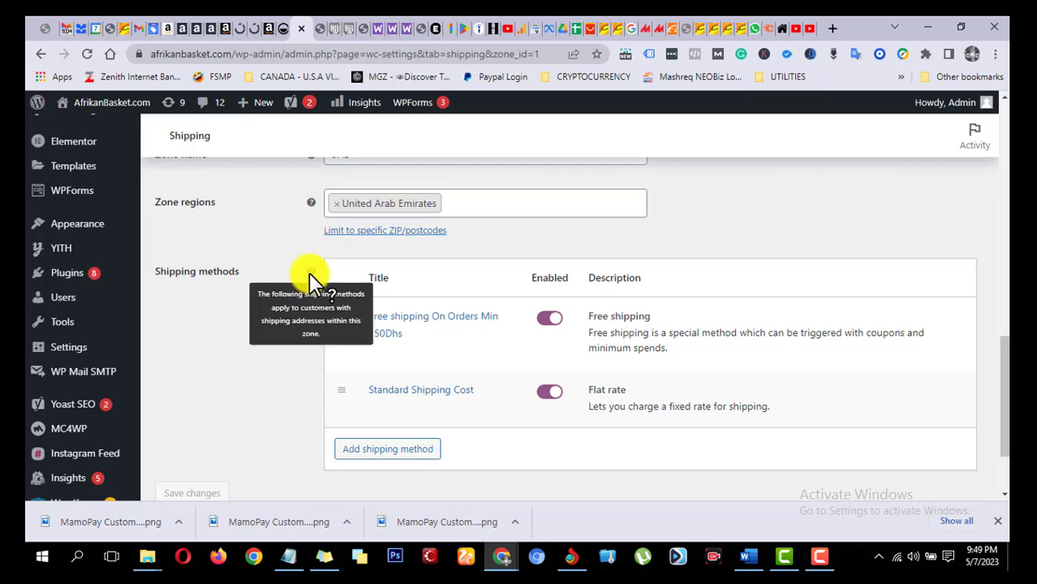
scroll(260, 331, "down", 2)
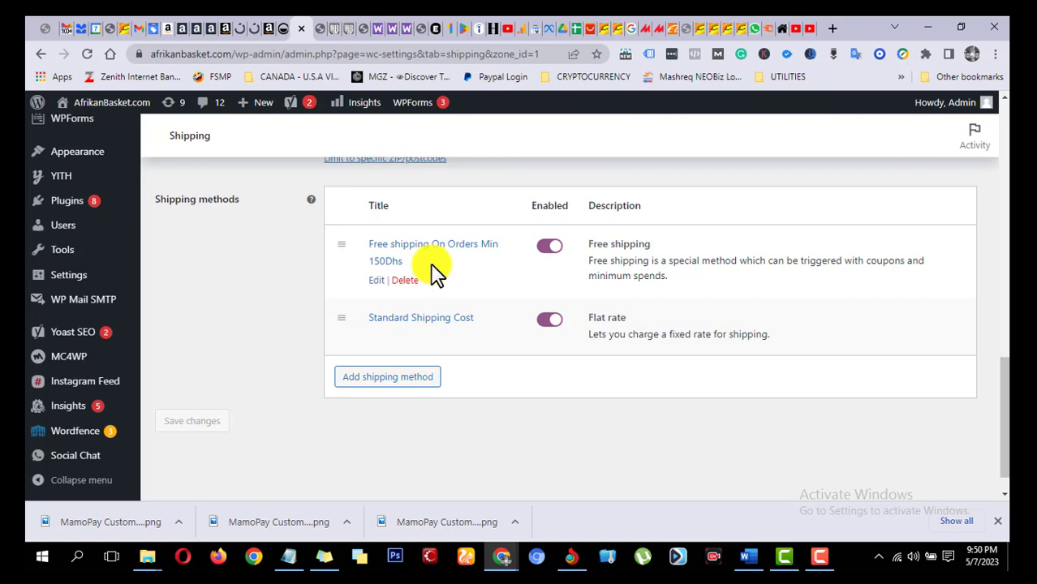
left_click(388, 261)
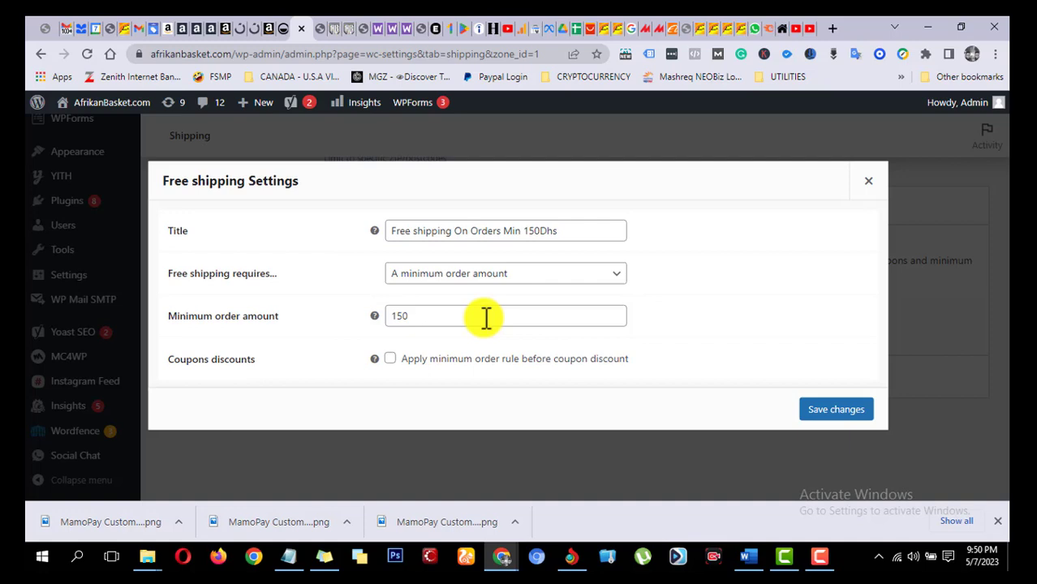
left_click(827, 412)
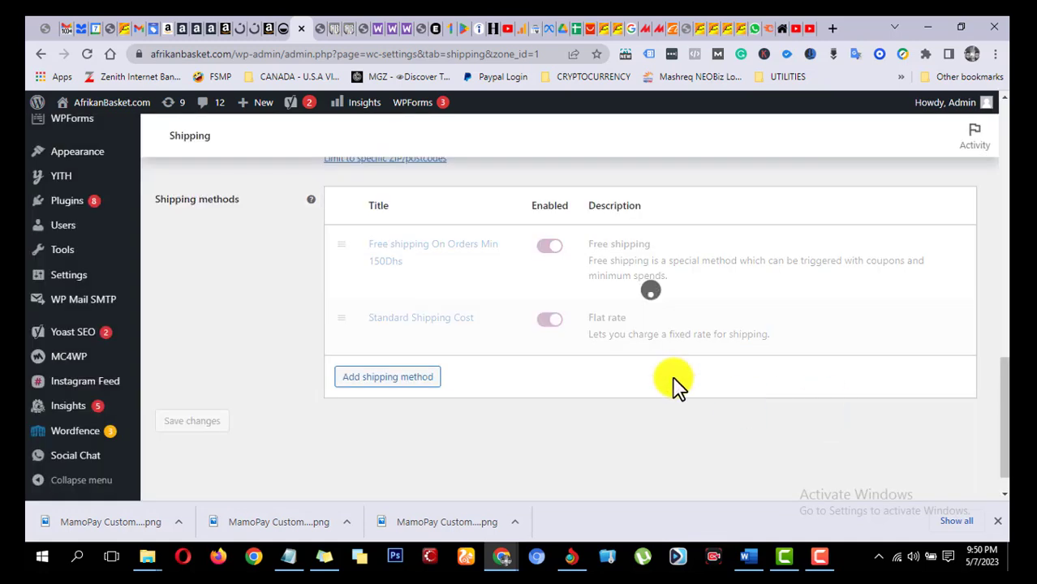
Step: Open the flat rate method's settings, try "Flat Rate" as the method title and restore it to "Standard Shipping Cost"
left_click(381, 321)
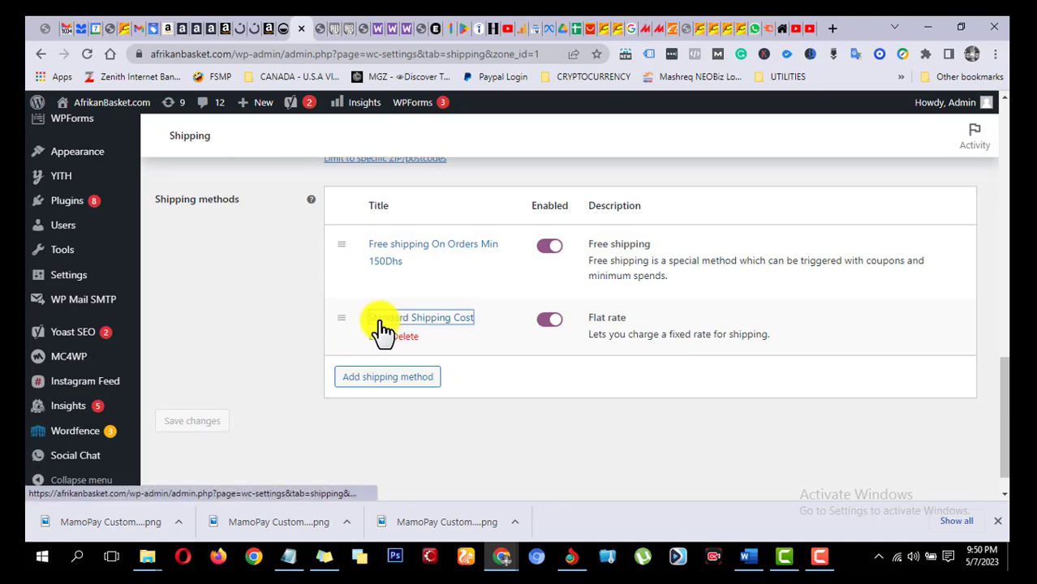
left_click_drag(528, 253, 386, 254)
key("ctrl+c")
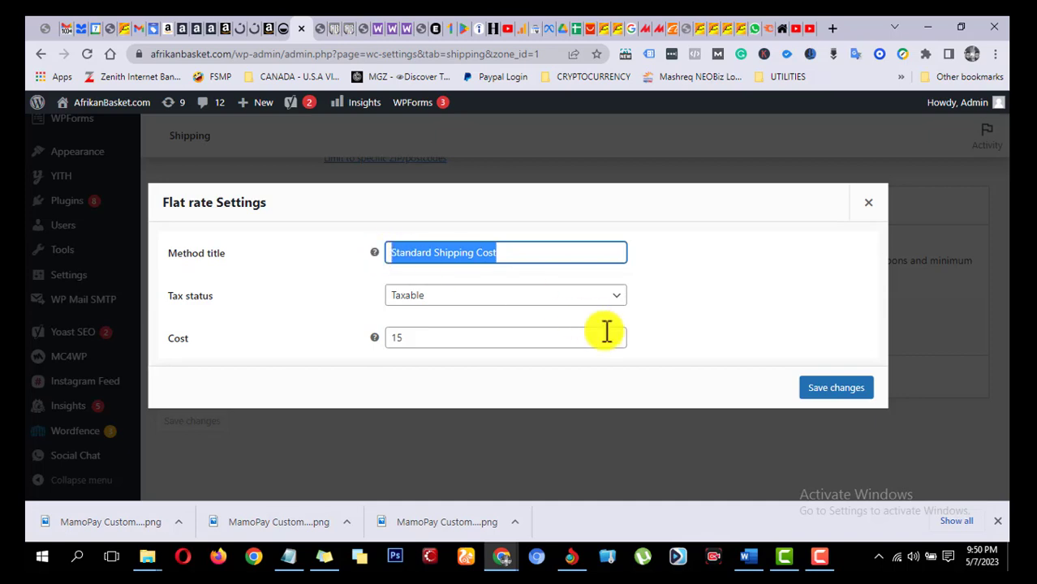
key("BackSpace")
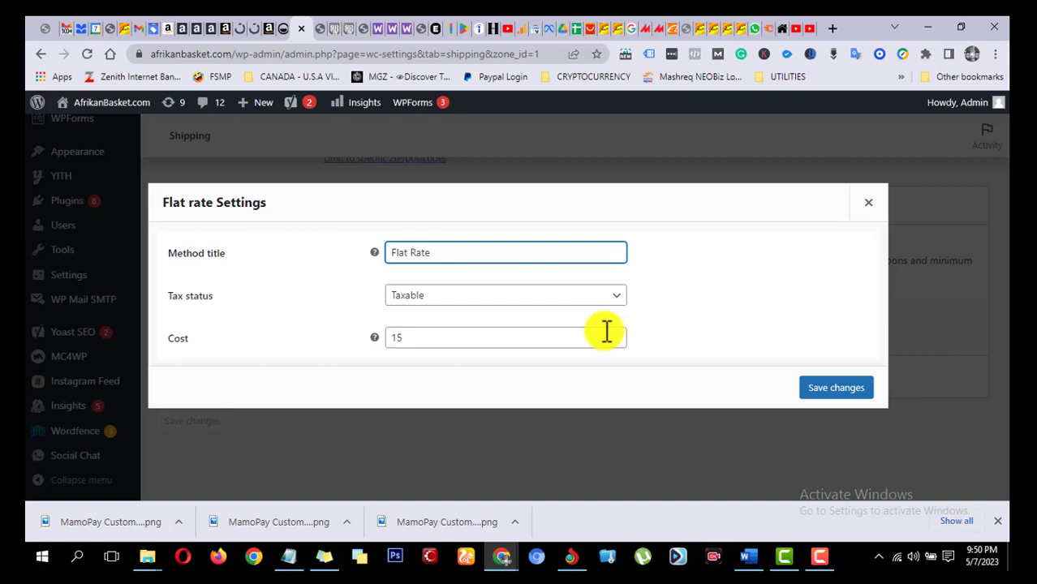
key("ctrl+a")
key("BackSpace")
key("ctrl+v")
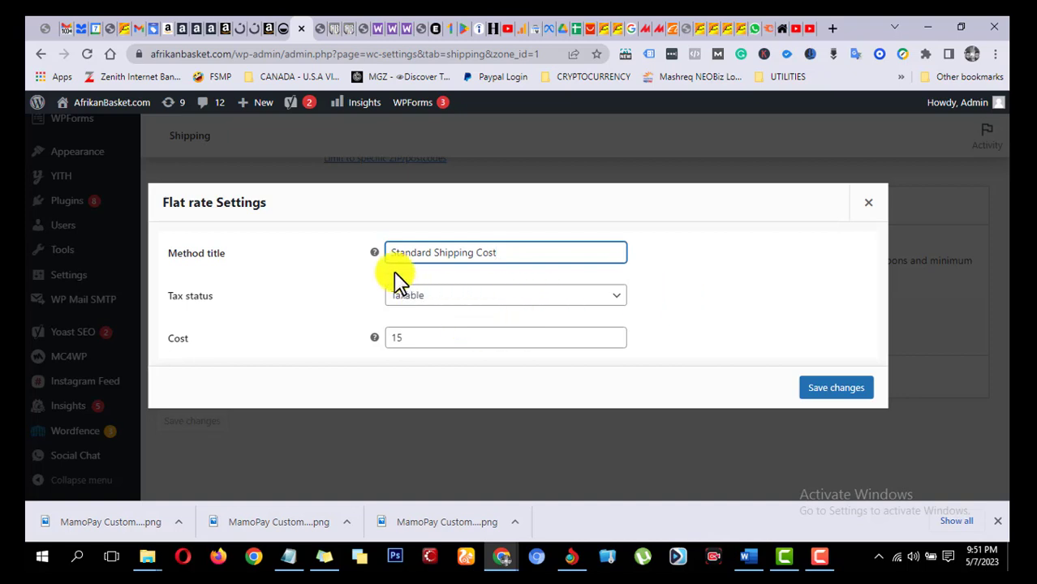
mouse_move(372, 261)
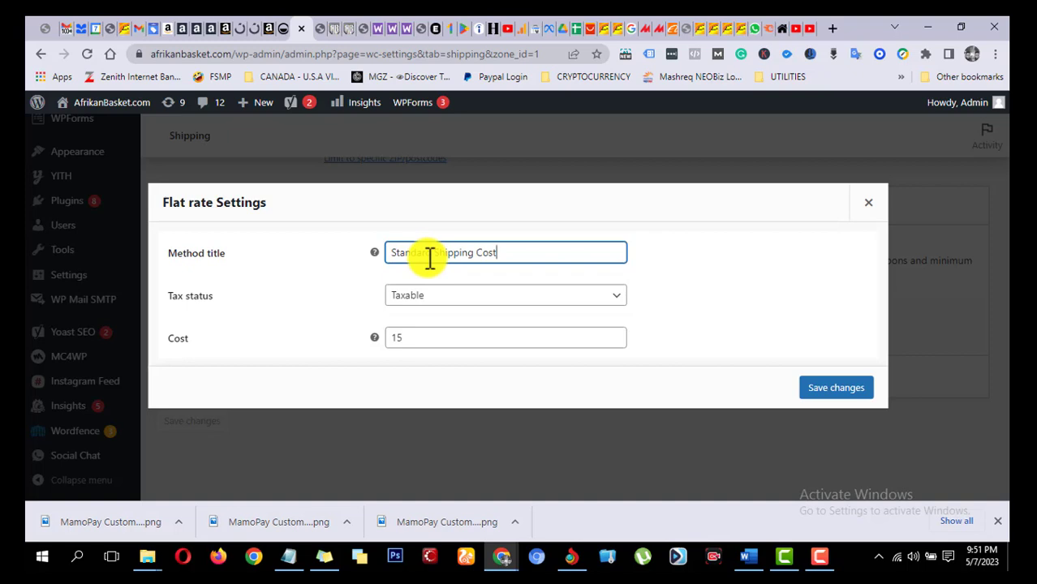
Step: Try None as the flat rate method's tax status, and close its settings without saving
left_click(603, 299)
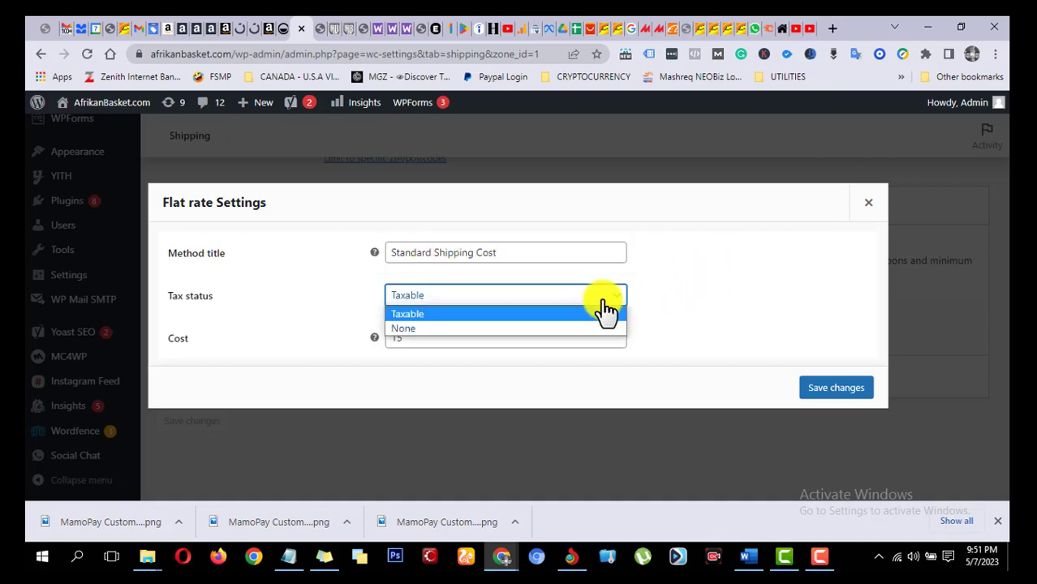
left_click(530, 329)
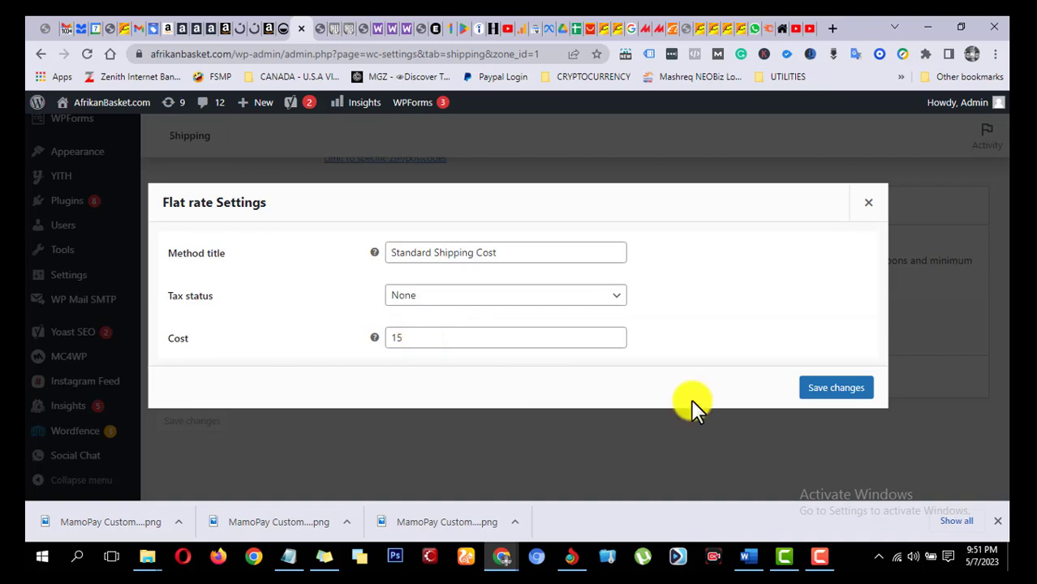
left_click(868, 203)
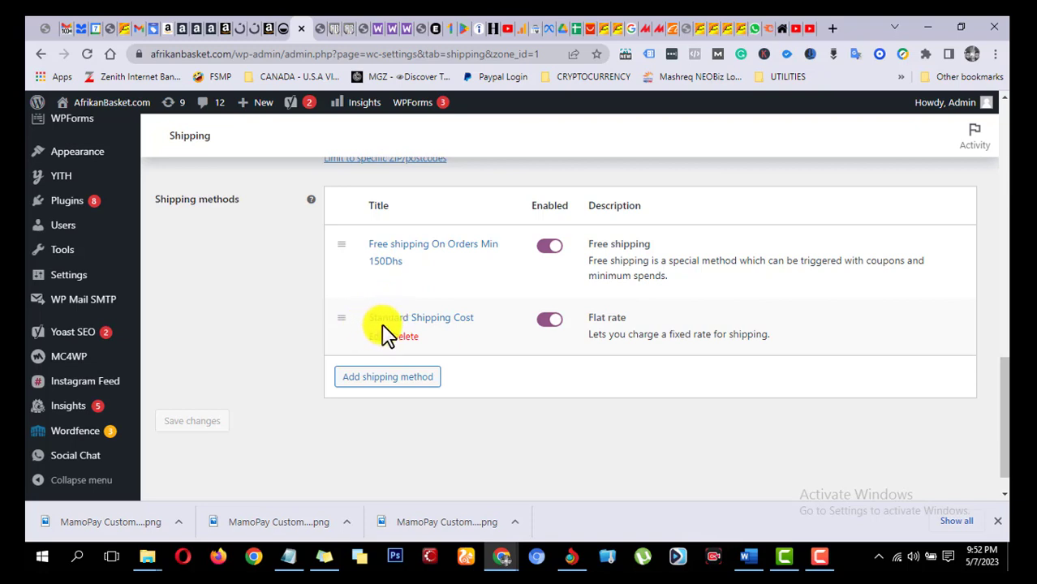
Step: Switch to the store's cart page and examine the item prices, quantities, subtotal, standard shipping cost and total for the Dubai destination
left_click(347, 26)
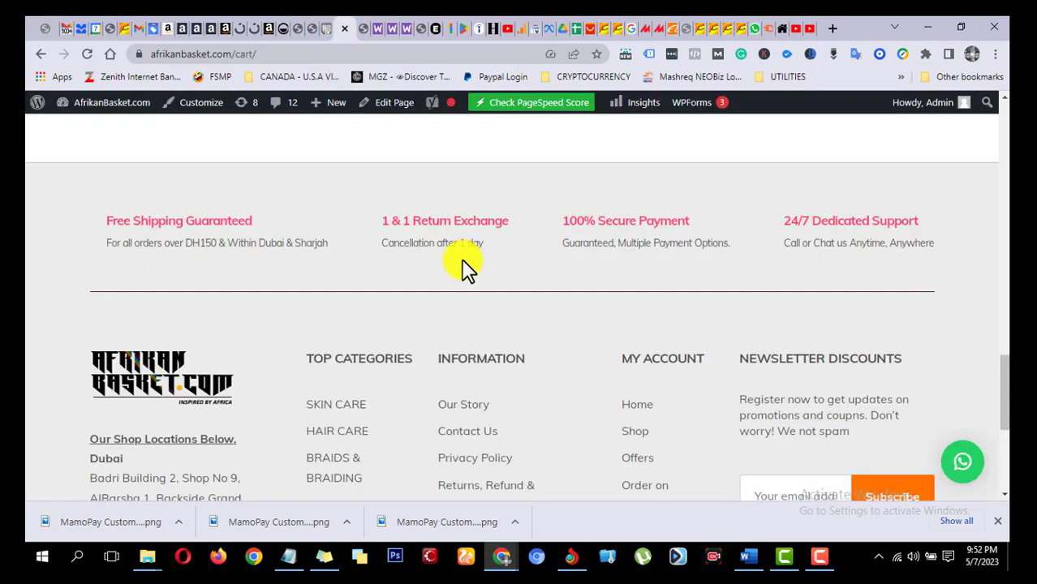
scroll(469, 268, "up", 15)
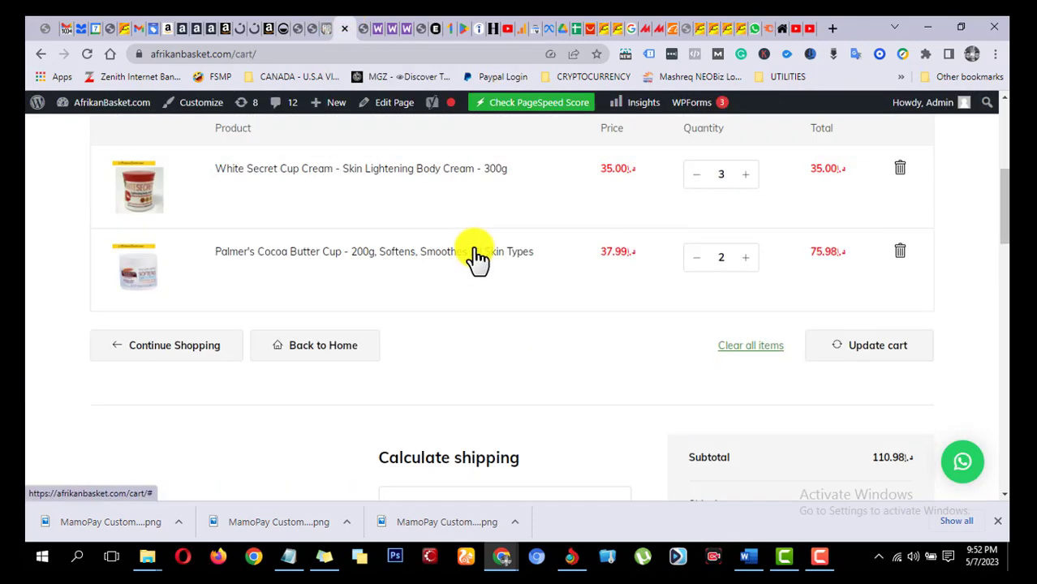
scroll(474, 276, "up", 2)
scroll(477, 278, "down", 2)
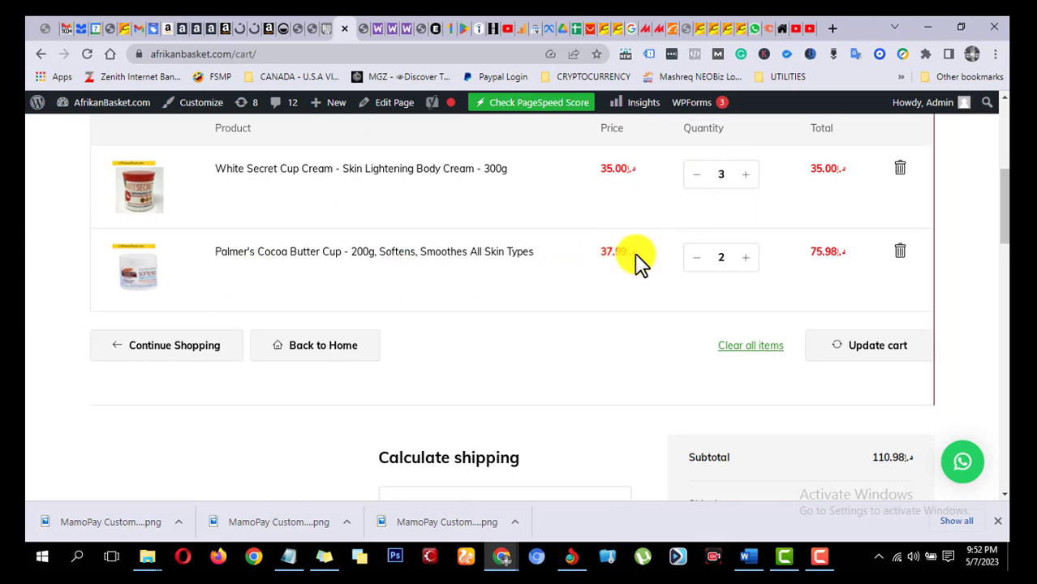
scroll(753, 261, "down", 2)
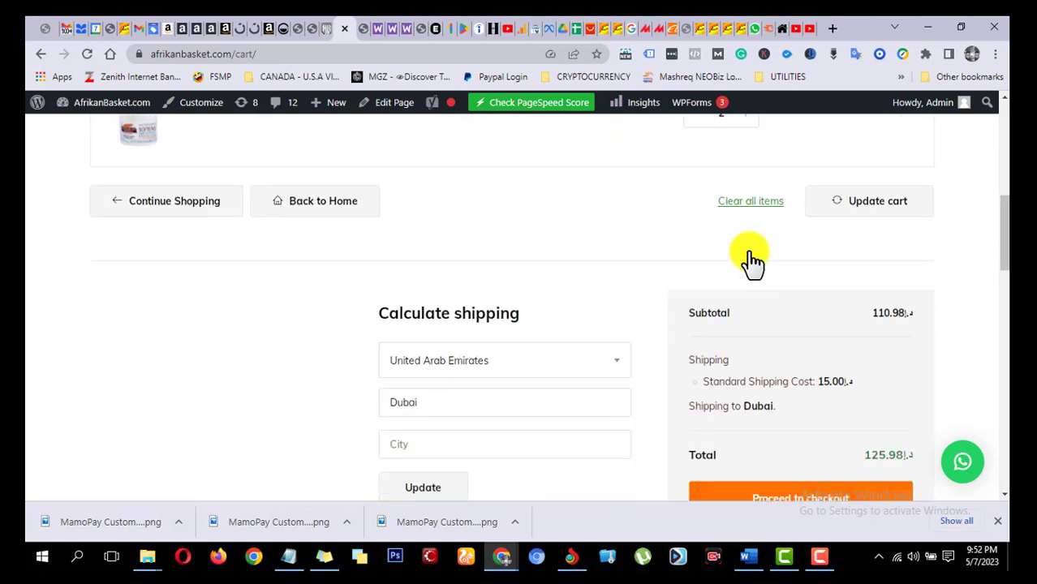
scroll(753, 262, "down", 1)
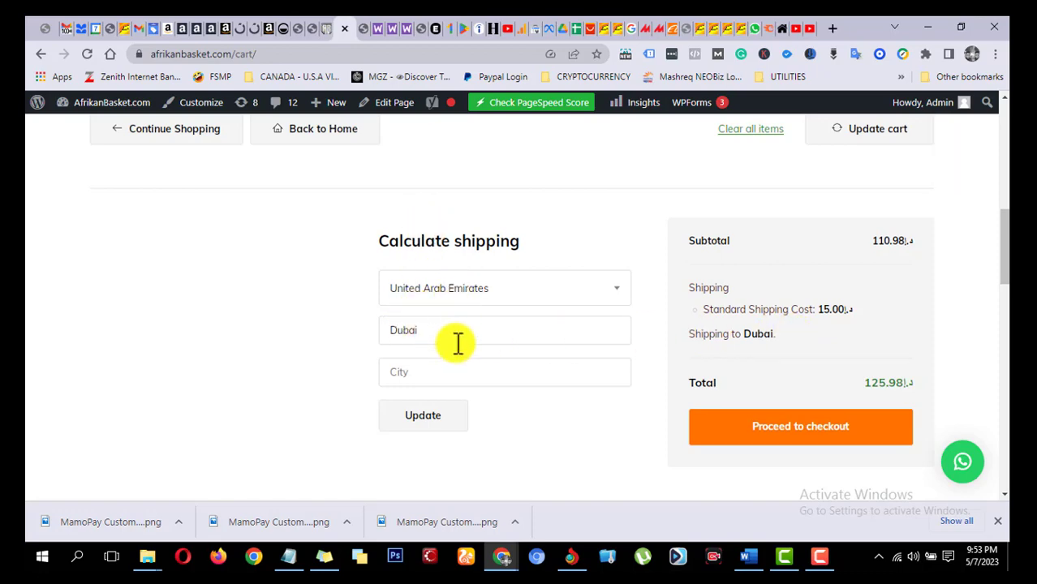
scroll(528, 382, "up", 5)
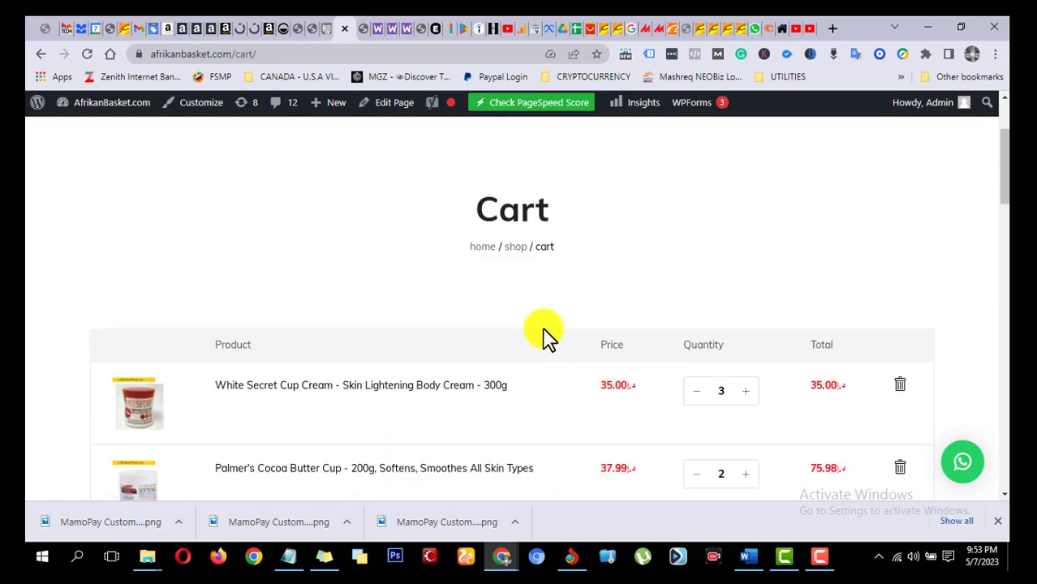
scroll(568, 325, "up", 2)
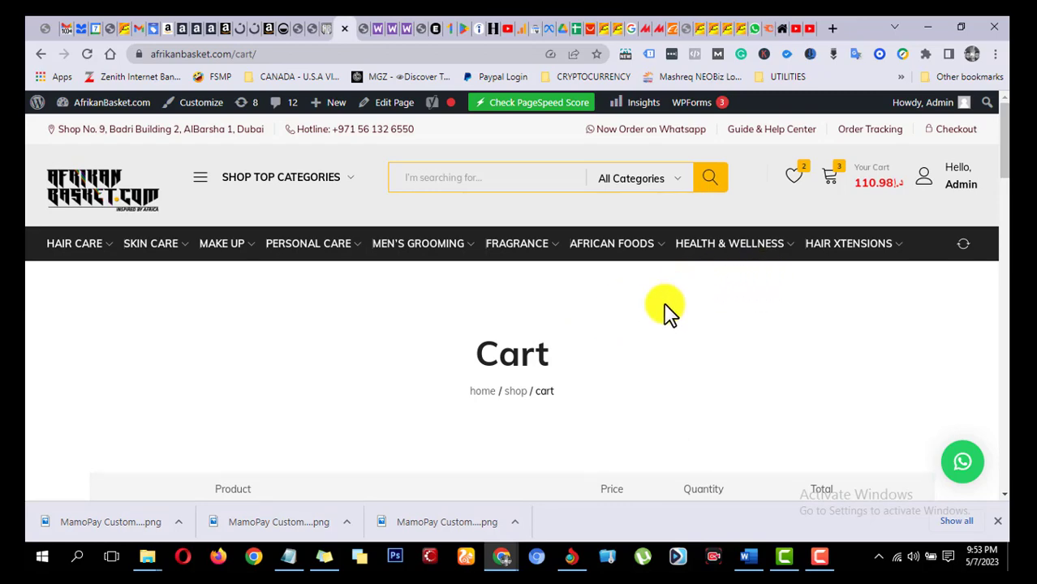
scroll(600, 345, "down", 5)
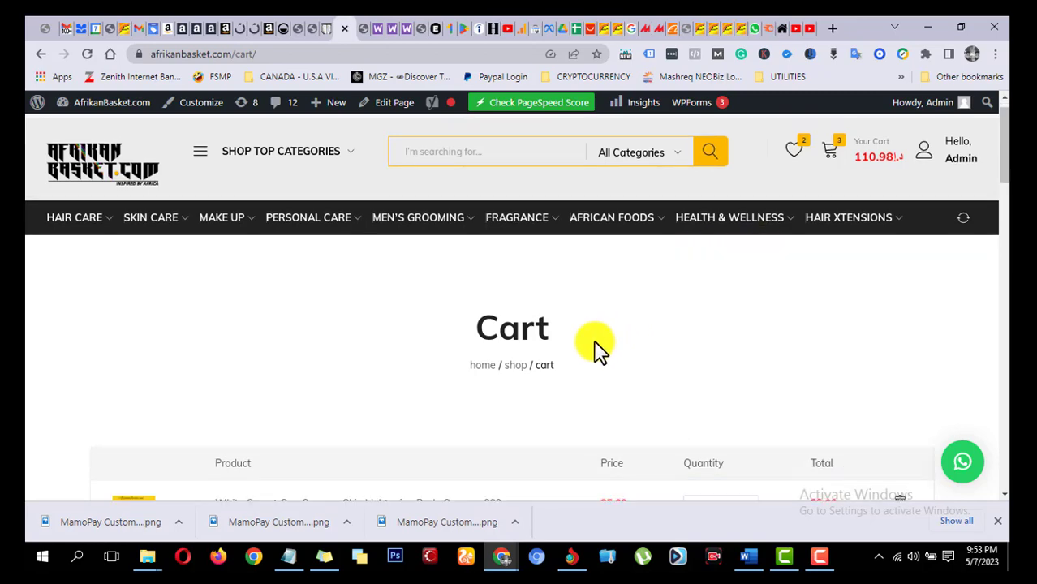
scroll(771, 302, "up", 1)
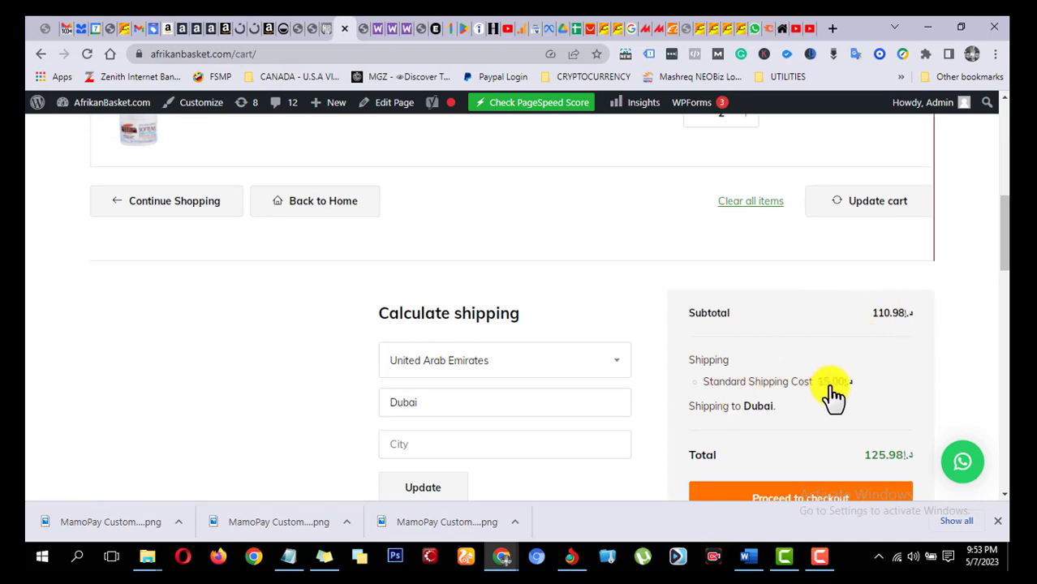
scroll(835, 394, "down", 1)
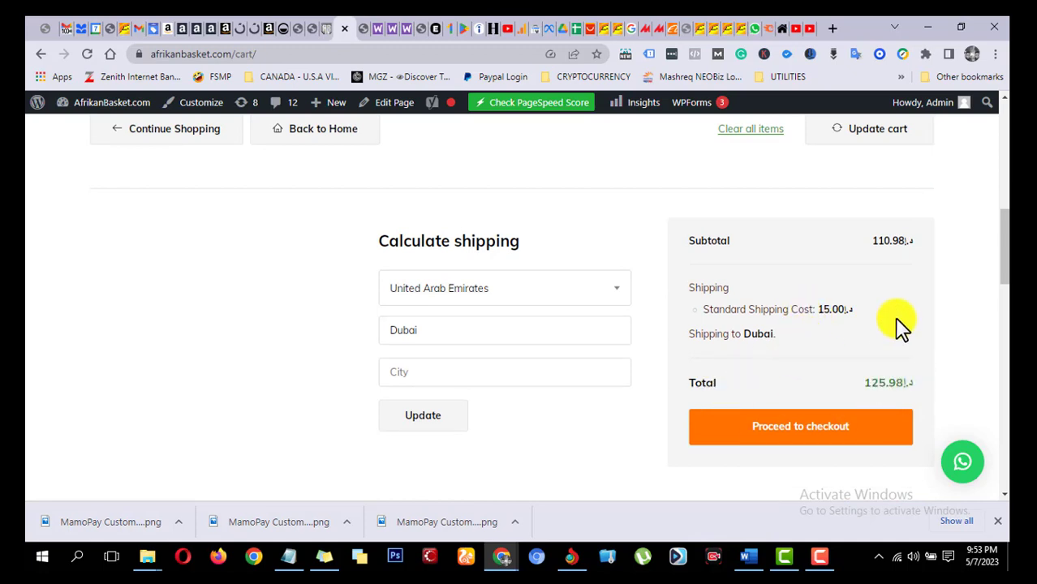
Step: Set the Palmer's Cocoa Butter Cup quantity to 4, update the cart, and review its shipping options and totals
scroll(886, 329, "up", 4)
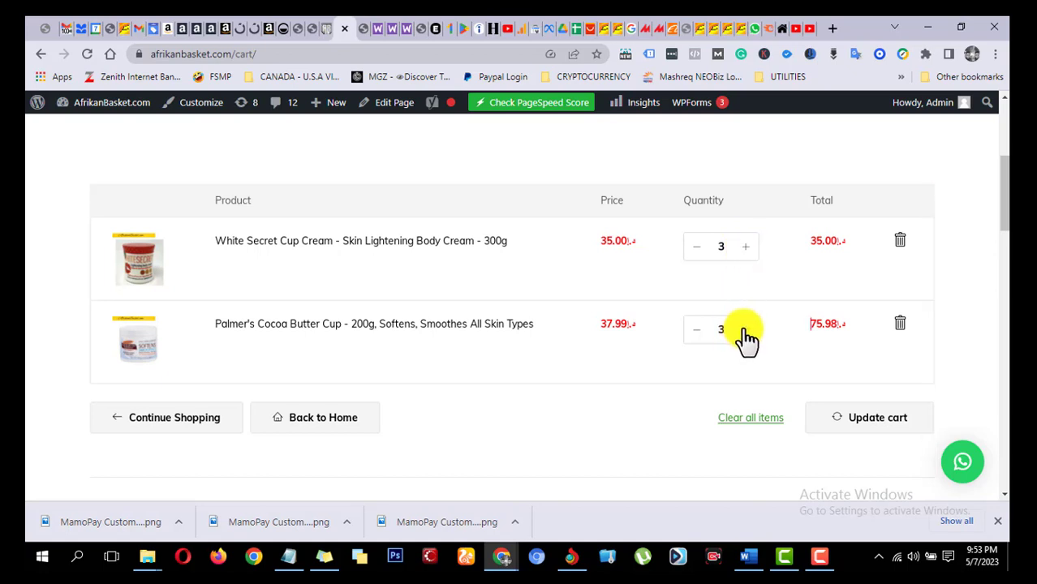
scroll(706, 344, "down", 1)
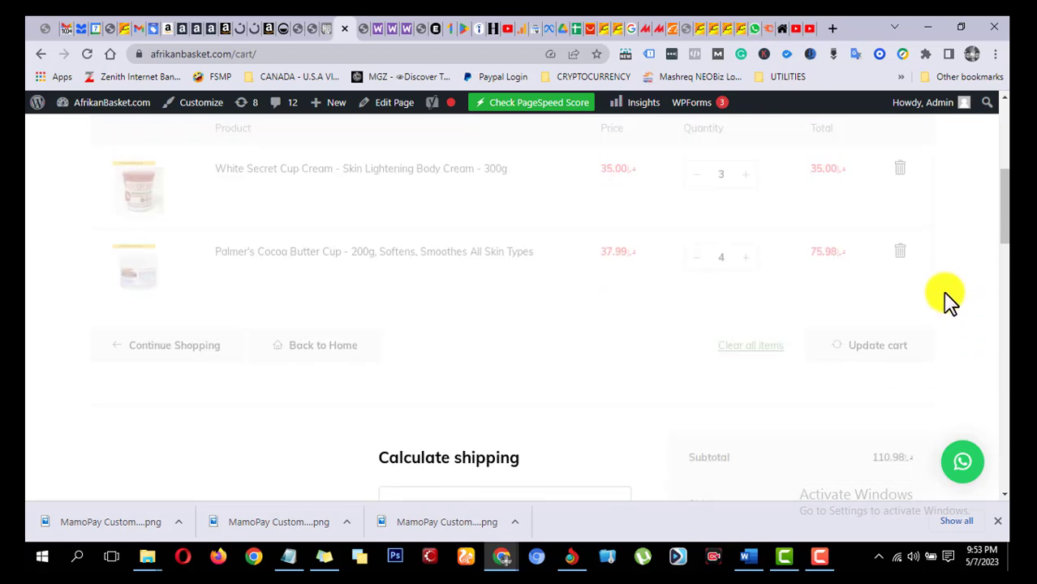
scroll(947, 294, "down", 2)
scroll(946, 286, "down", 1)
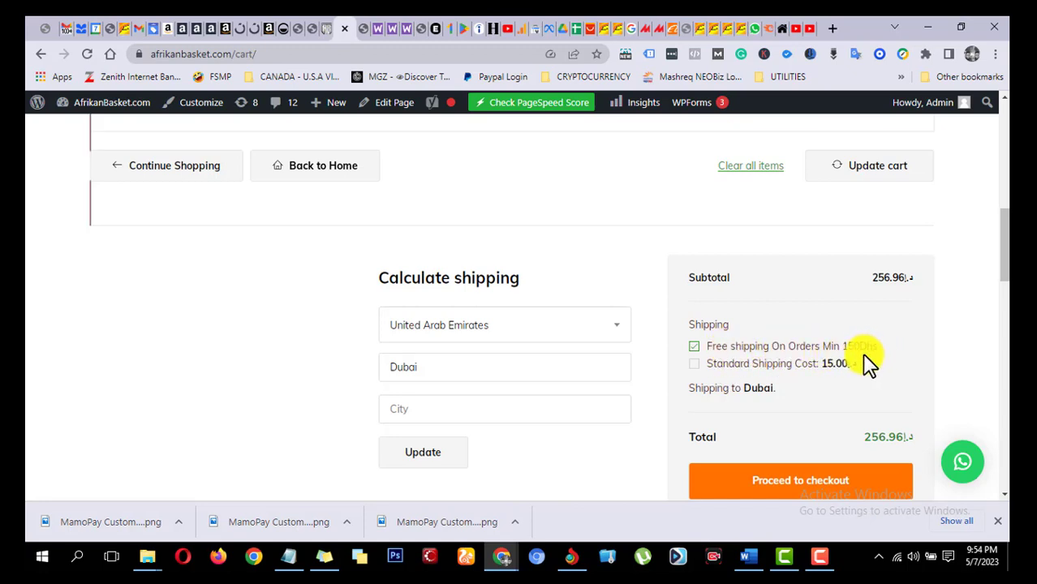
scroll(844, 357, "down", 1)
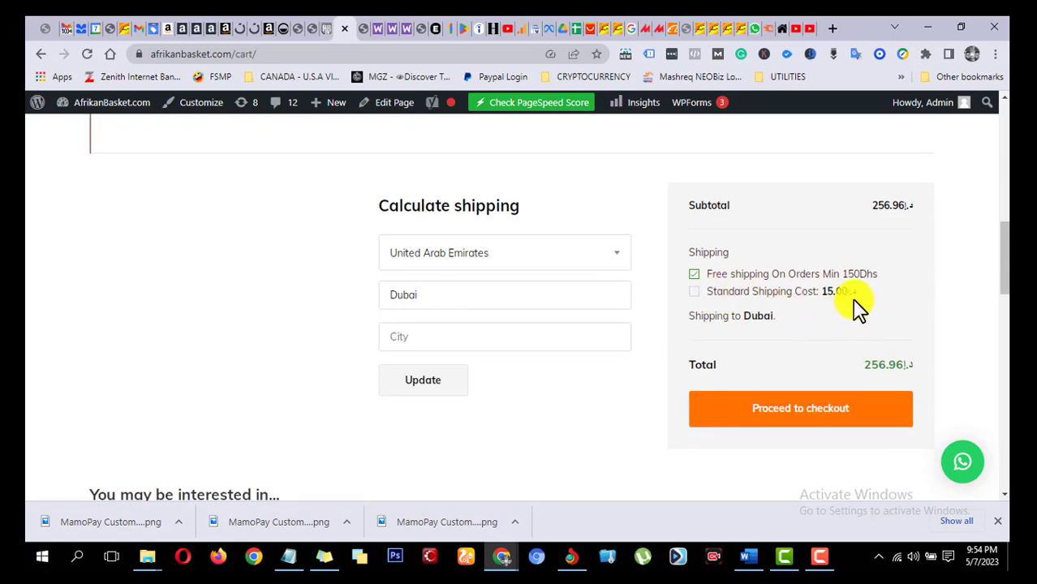
scroll(845, 238, "up", 3)
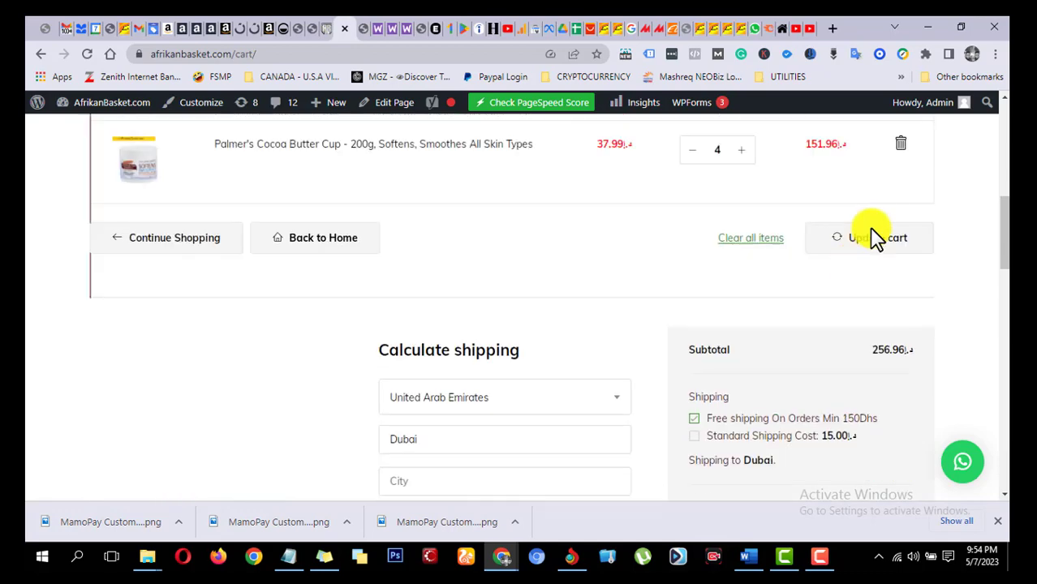
scroll(860, 276, "down", 3)
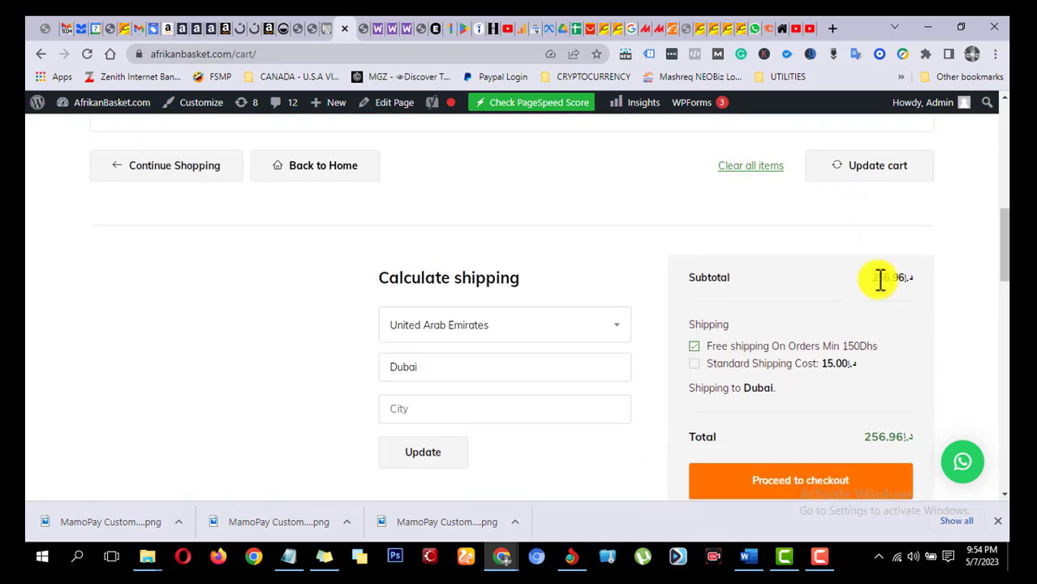
scroll(914, 277, "down", 2)
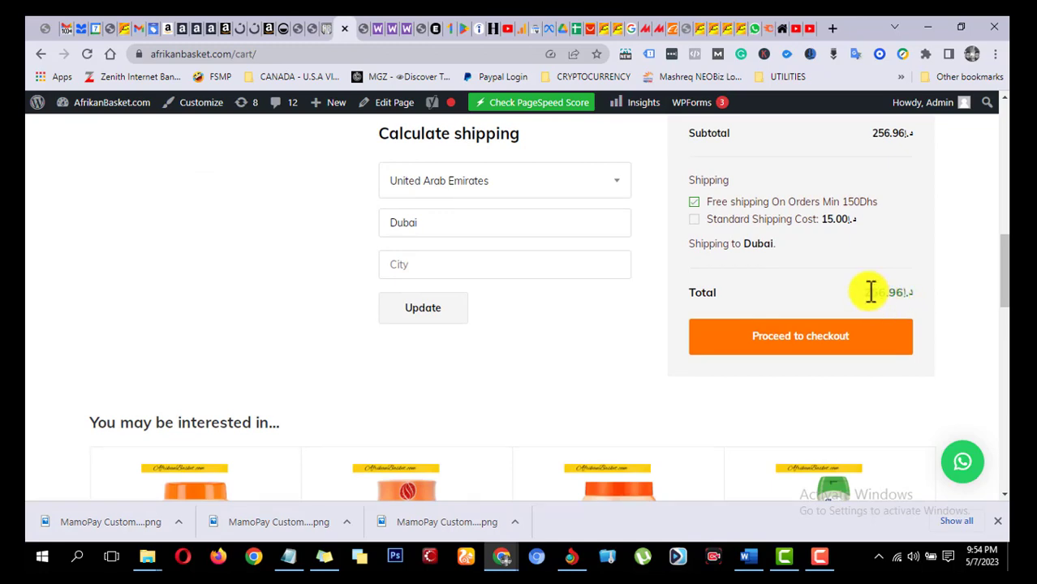
Step: Set the quantities of White Secret Cup Cream and Palmer's Cocoa Butter Cup to 2 each, and update the cart
scroll(870, 292, "up", 5)
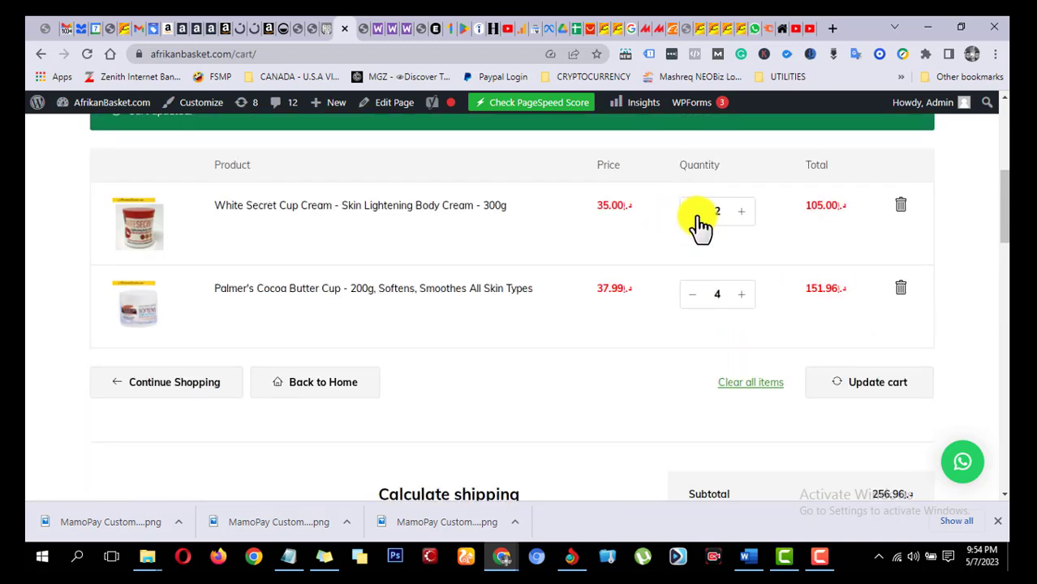
left_click(696, 296)
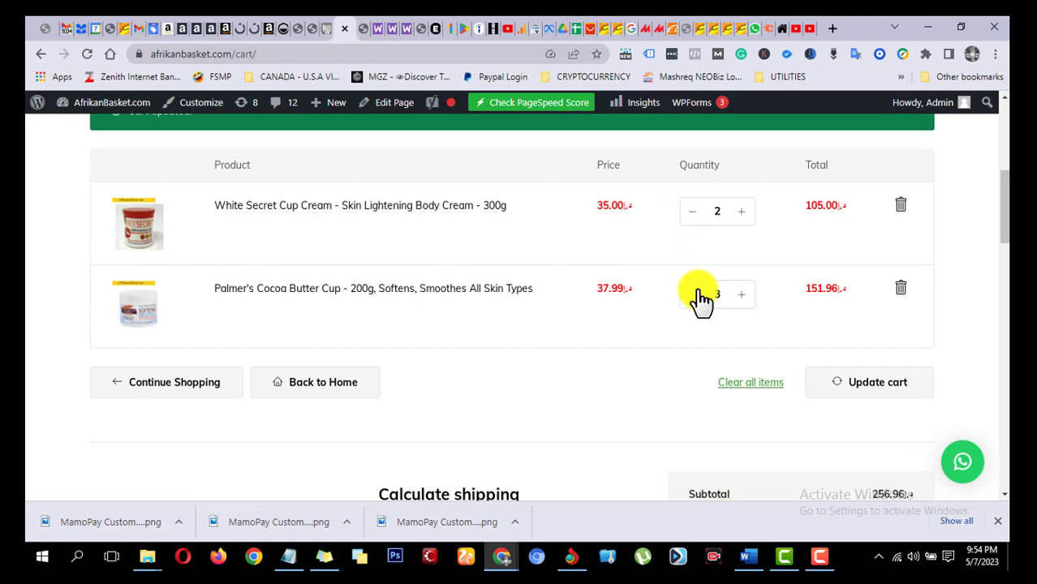
left_click(697, 295)
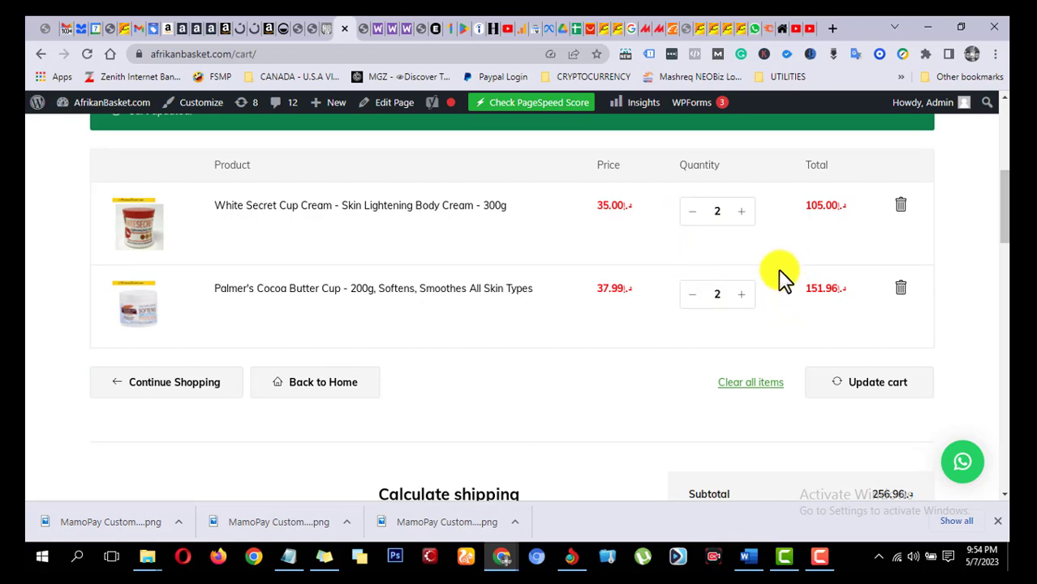
scroll(779, 276, "down", 3)
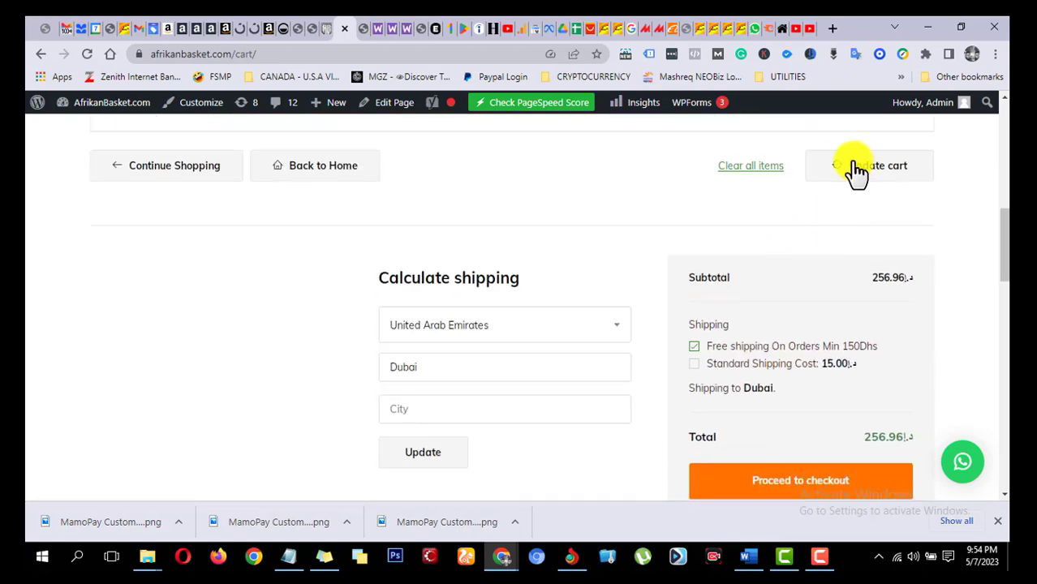
left_click(947, 178)
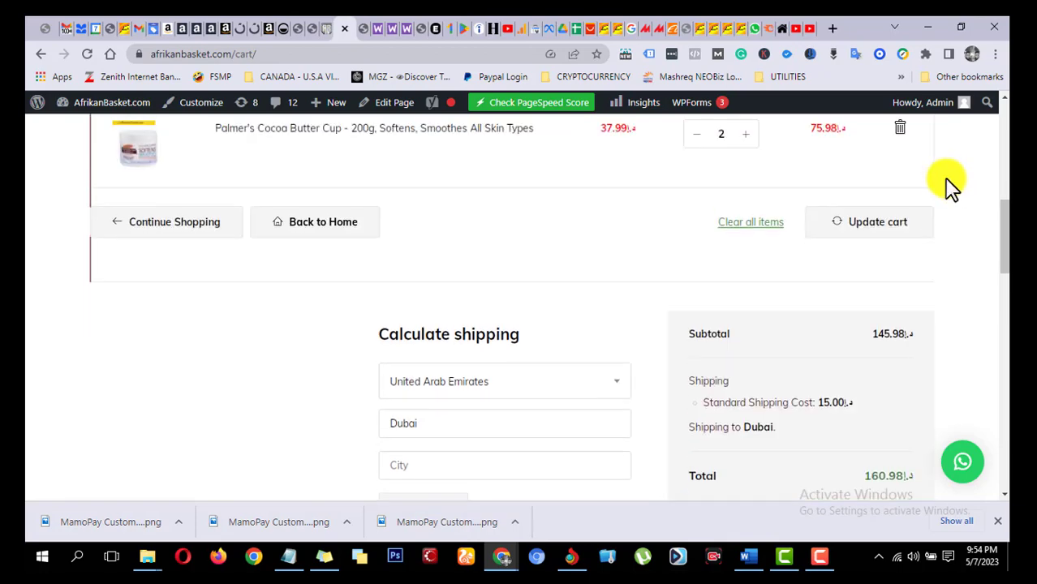
Step: Compare the updated cart's line totals with its subtotal, shipping charge and order total
scroll(933, 251, "down", 3)
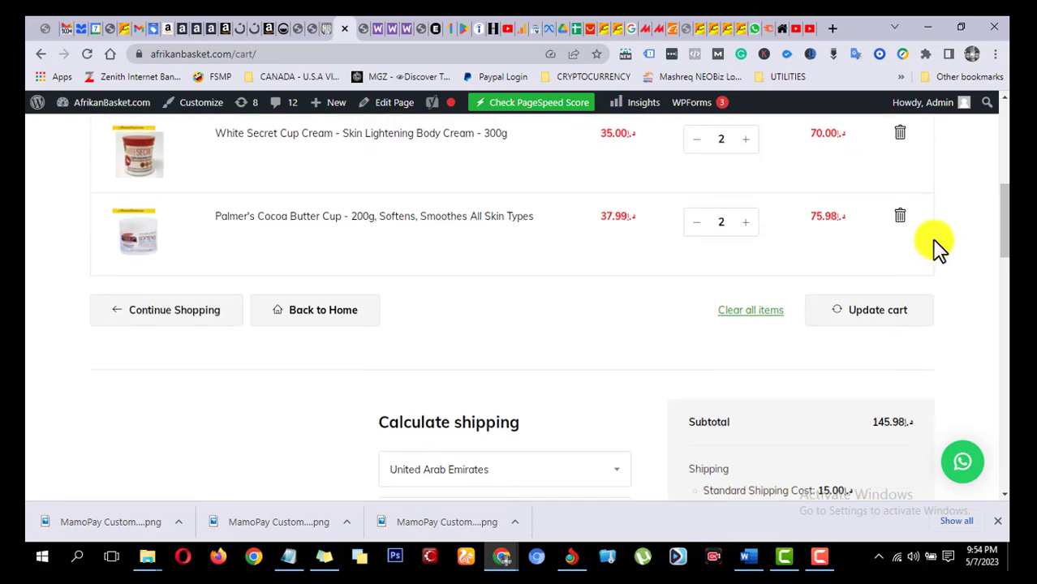
scroll(909, 258, "up", 3)
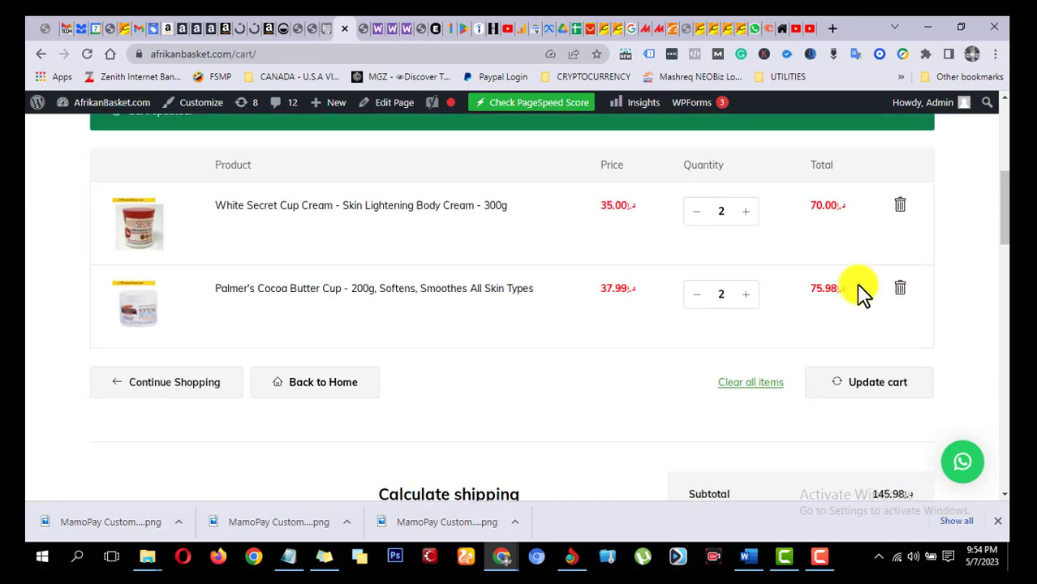
scroll(863, 309, "down", 2)
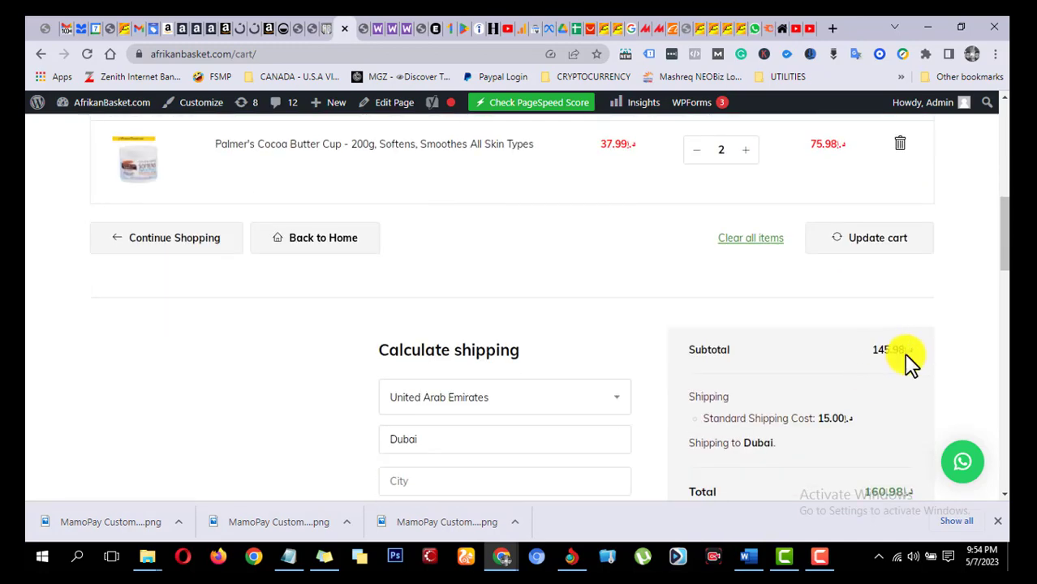
scroll(910, 352, "up", 2)
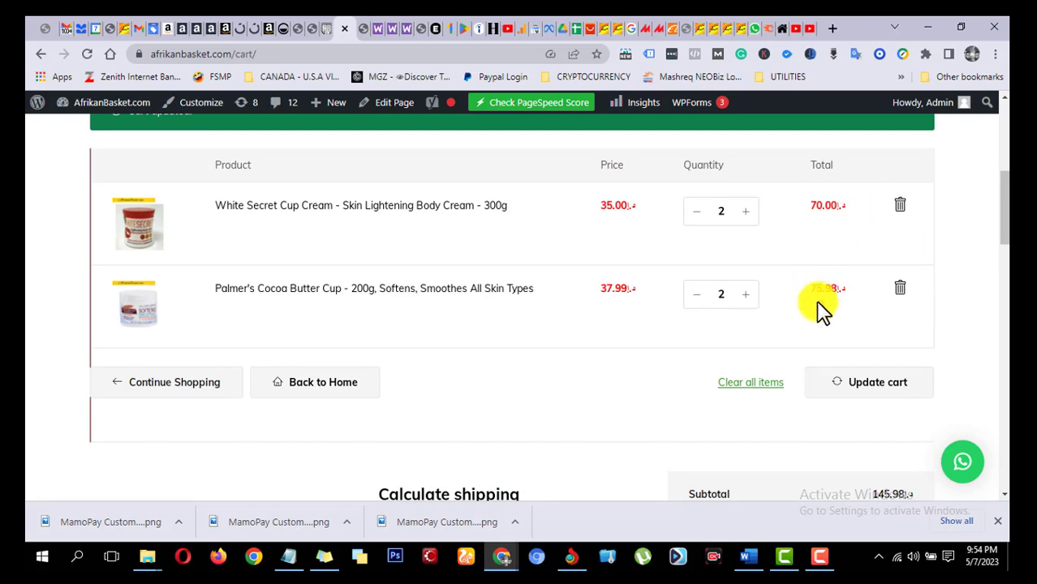
scroll(847, 292, "down", 3)
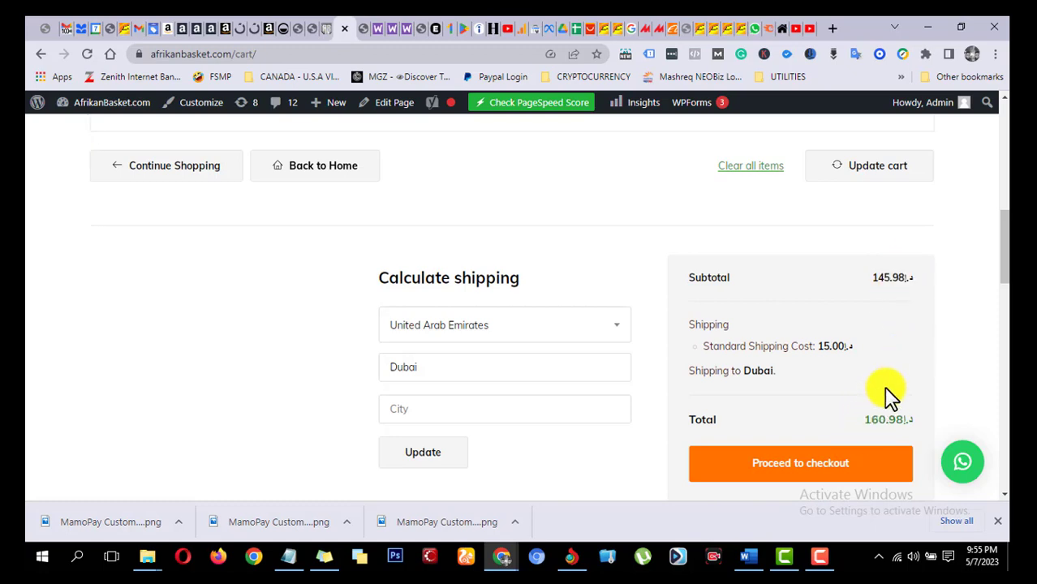
scroll(881, 385, "down", 2)
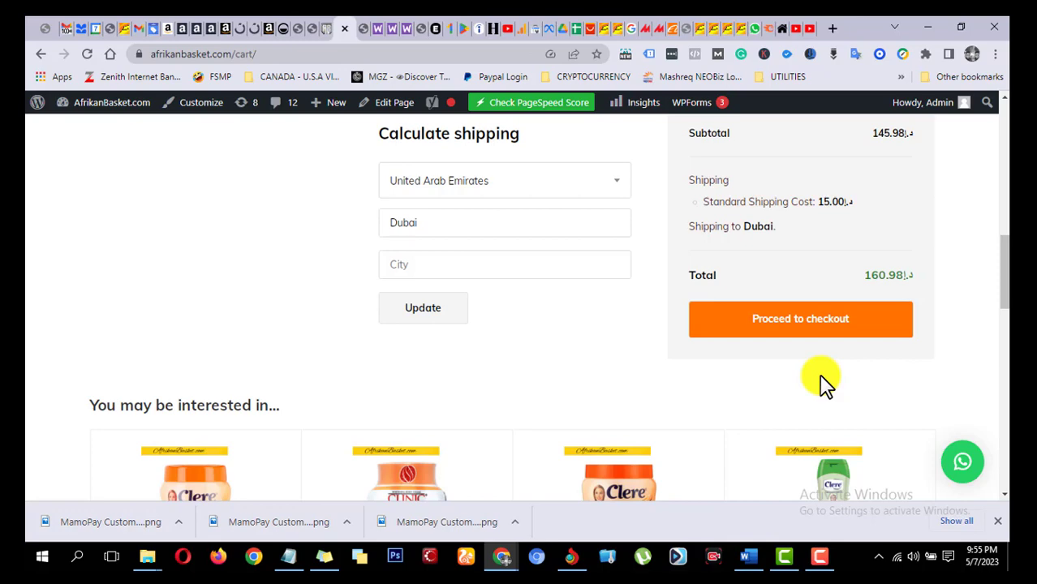
scroll(799, 377, "up", 7)
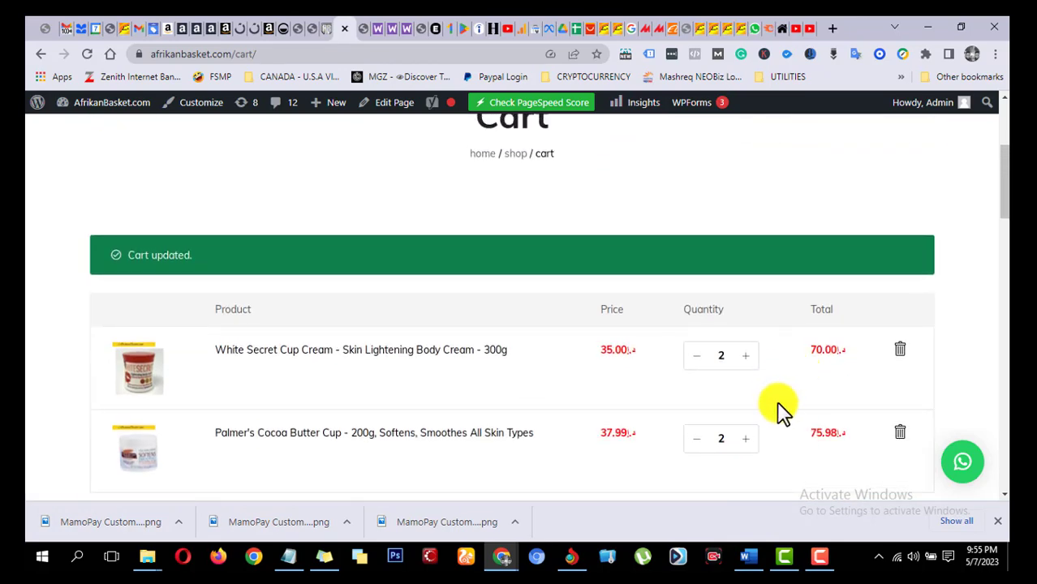
scroll(779, 410, "down", 2)
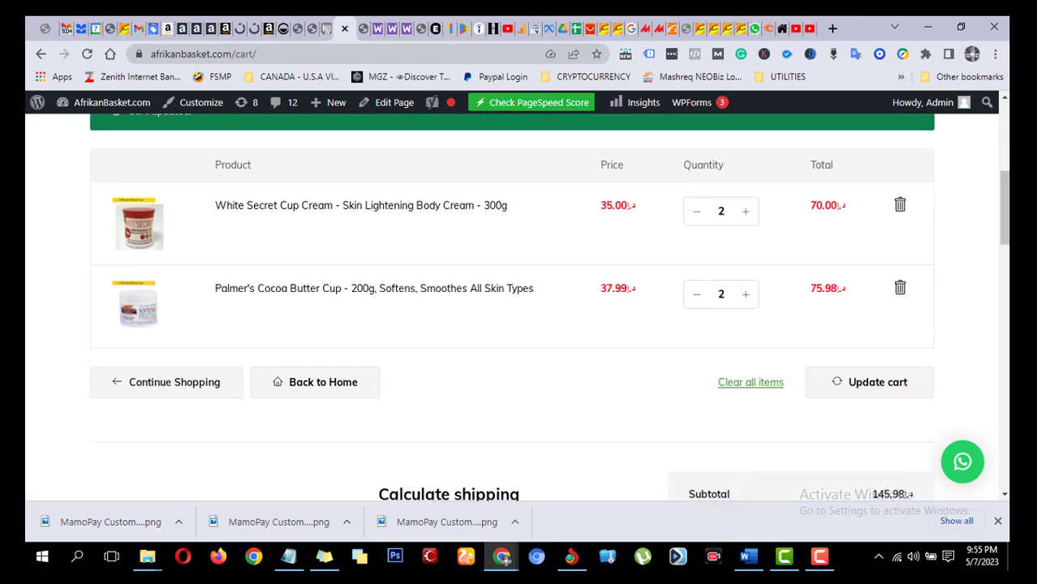
Step: Switch back to the UAE shipping zone settings and review the zone name, its region and the configured shipping methods
left_click(303, 27)
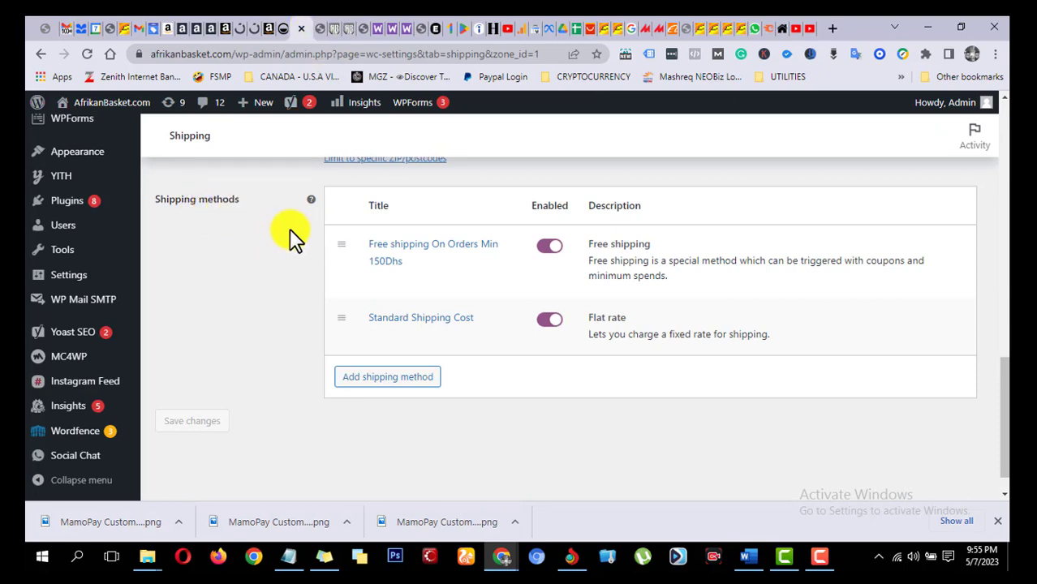
scroll(295, 235, "up", 1)
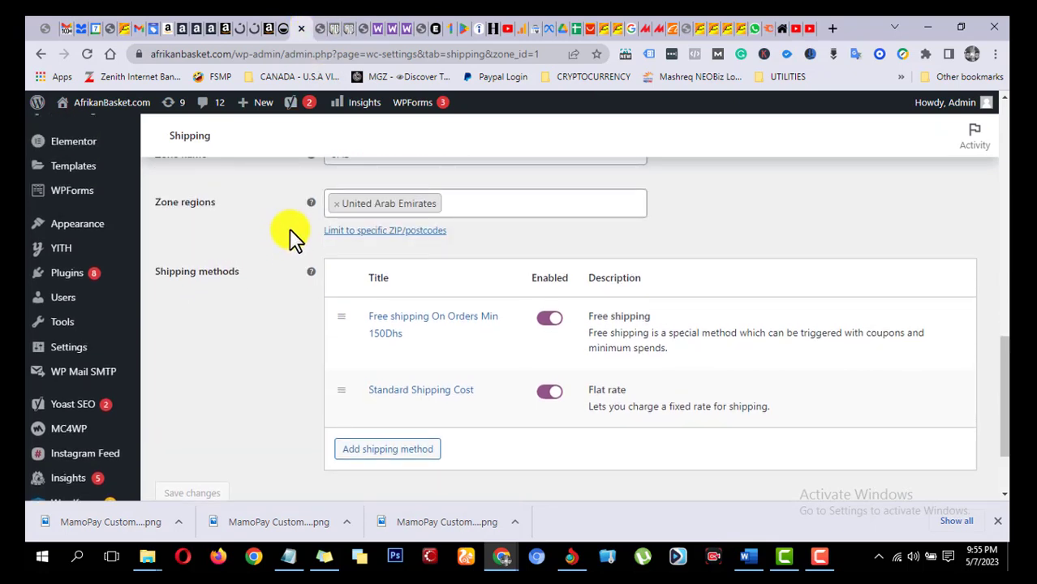
scroll(295, 235, "up", 1)
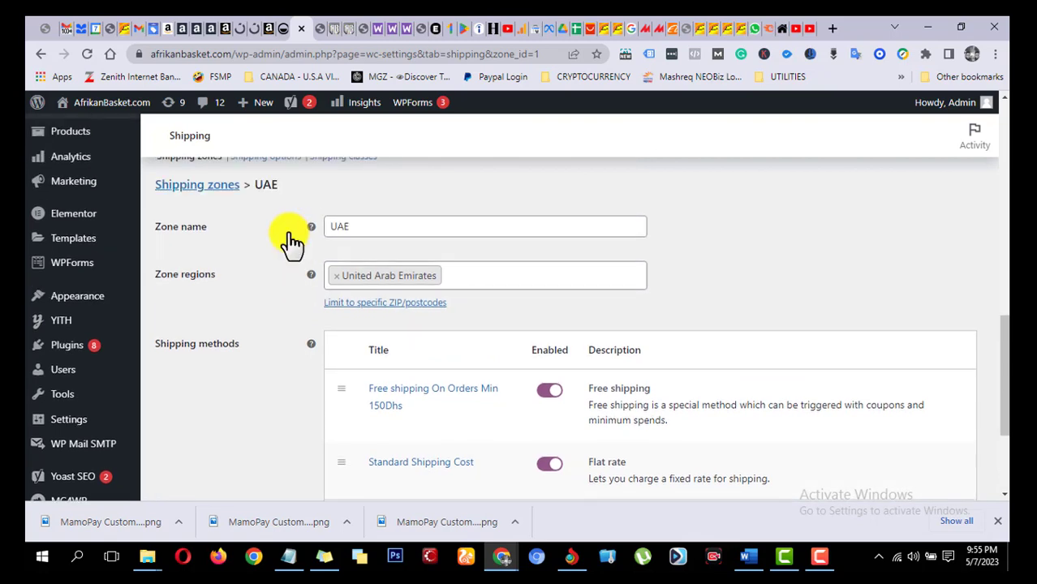
scroll(208, 204, "down", 1)
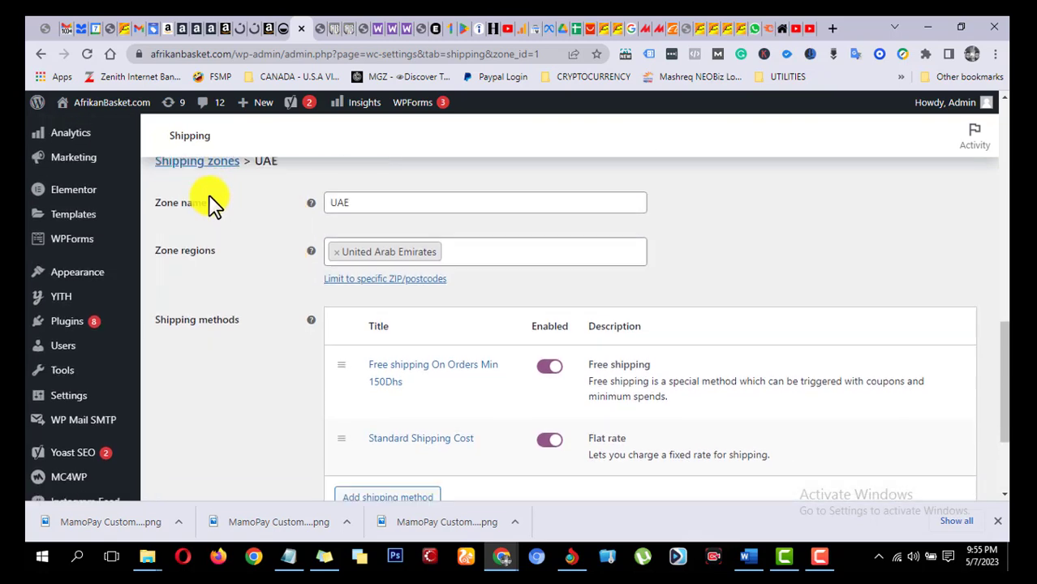
scroll(232, 230, "up", 1)
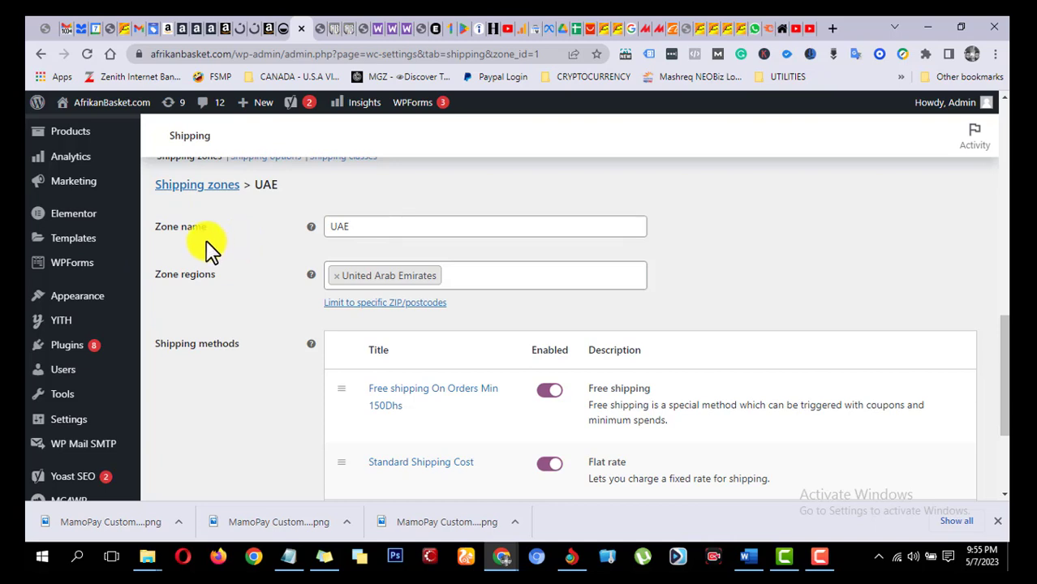
scroll(194, 232, "down", 1)
scroll(195, 227, "up", 1)
scroll(258, 280, "down", 1)
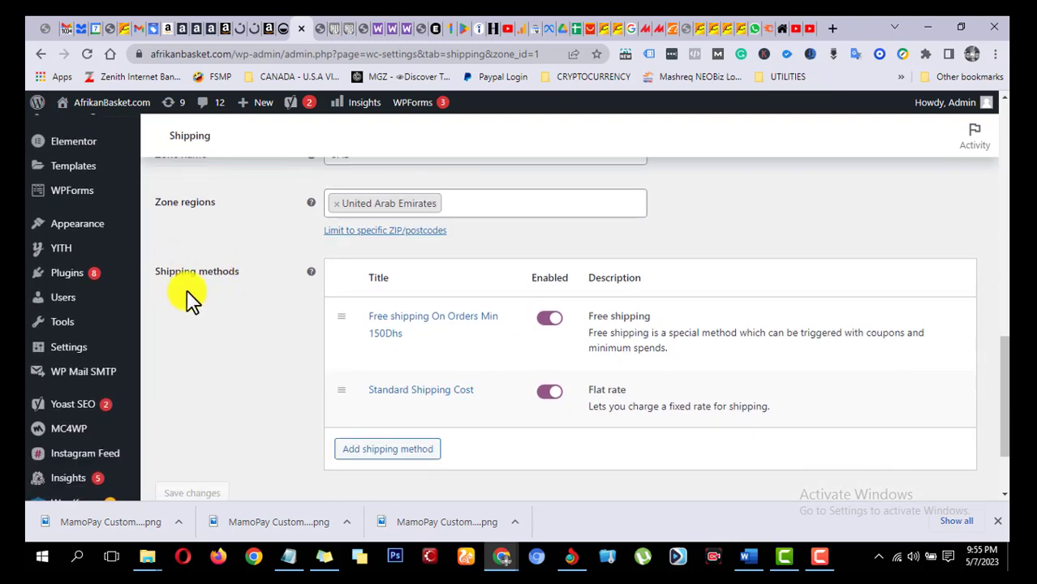
scroll(317, 280, "down", 1)
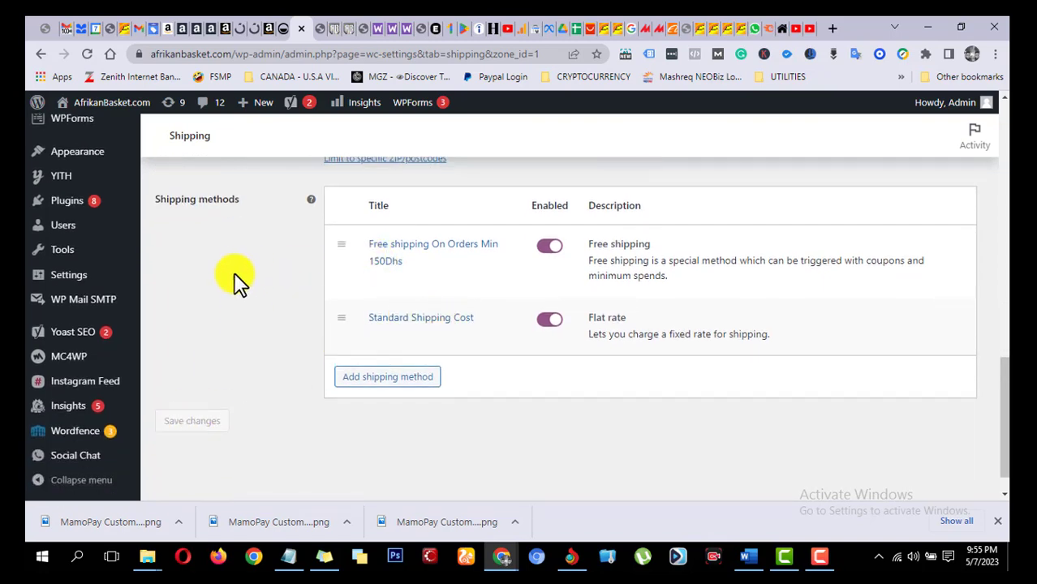
scroll(233, 308, "up", 1)
scroll(235, 295, "up", 3)
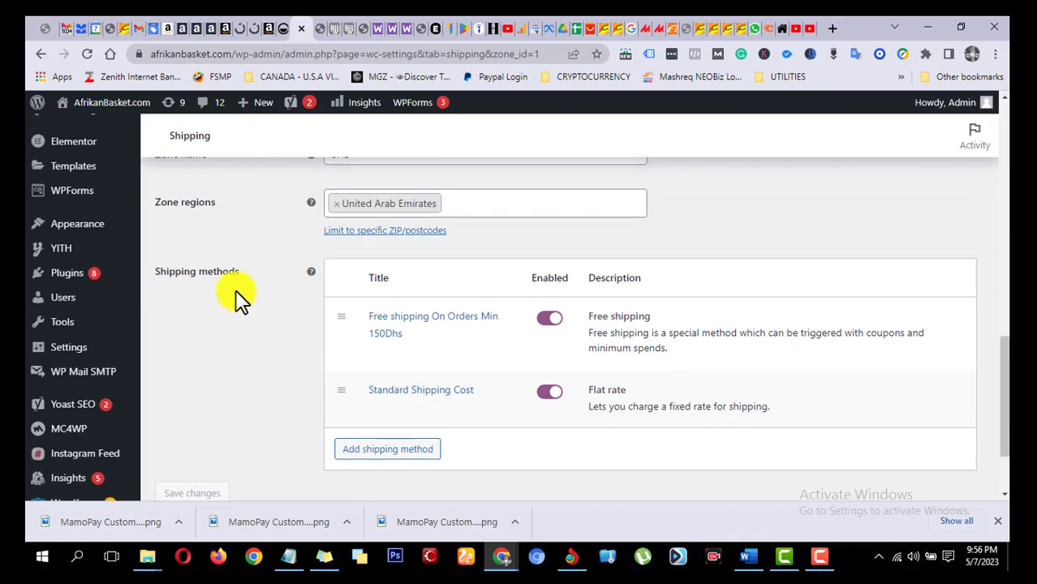